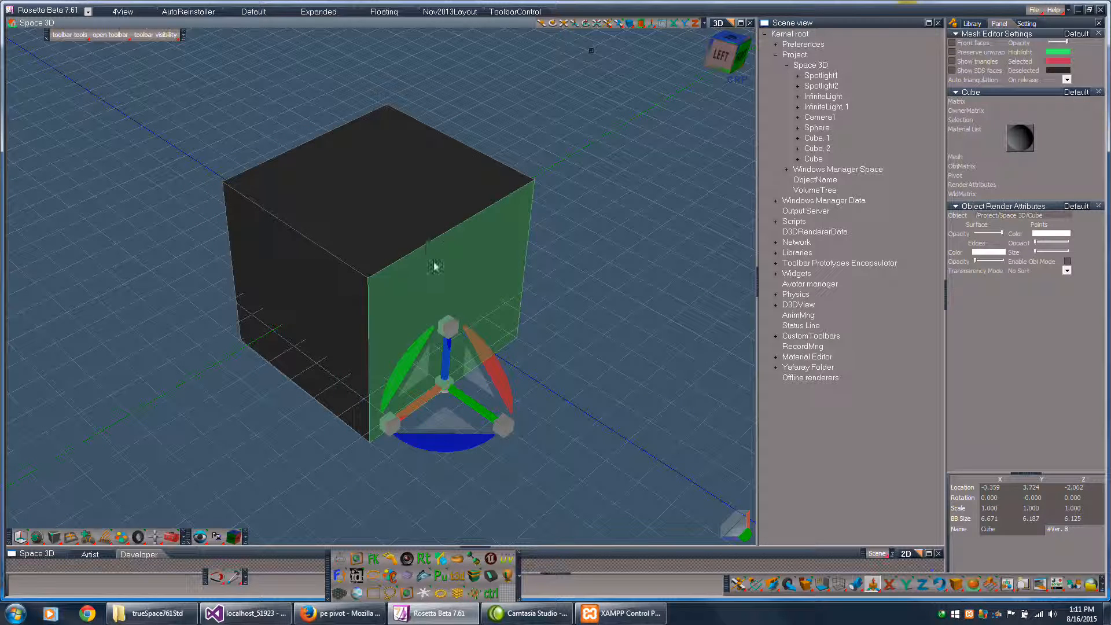
- Rectangle-select the whole cube mesh
{"action": "key", "text": "r"}
{"action": "left_click_drag", "start_coordinate": [189, 58], "coordinate": [597, 483]}
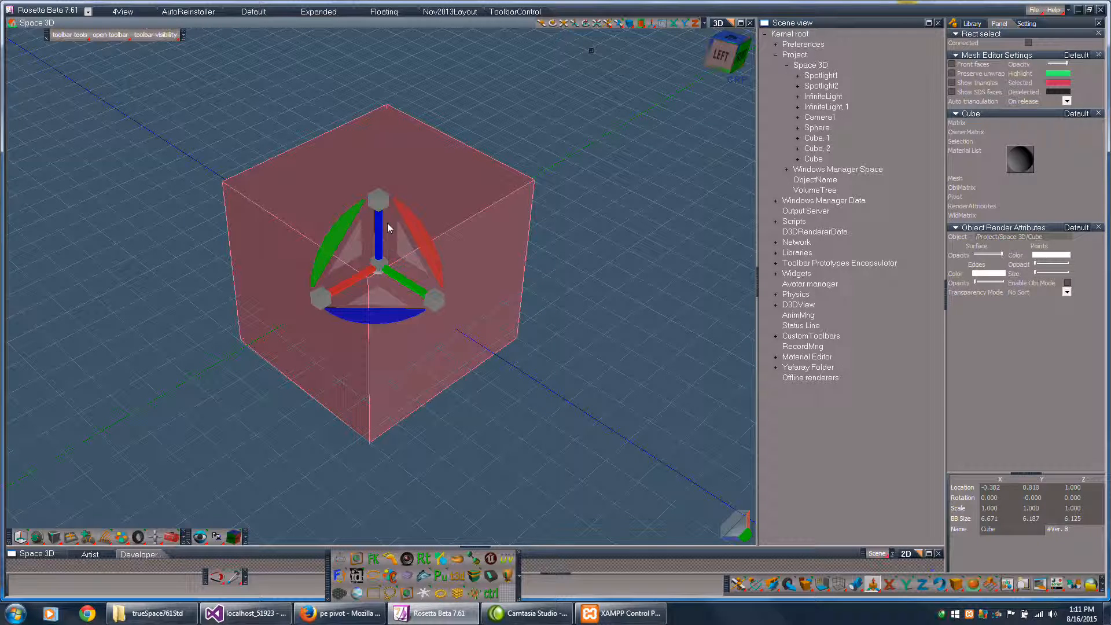
- Try moving the selected cube mesh along the Z, Y and X axes in turn, undoing each move
{"action": "left_click_drag", "start_coordinate": [379, 236], "coordinate": [380, 203]}
{"action": "key", "text": "ctrl+z"}
{"action": "left_click_drag", "start_coordinate": [404, 280], "coordinate": [525, 355]}
{"action": "key", "text": "ctrl+z"}
{"action": "left_click_drag", "start_coordinate": [355, 287], "coordinate": [174, 372]}
{"action": "key", "text": "ctrl+z"}
- Try moving the cube mesh within the XZ, YZ and XY planes with the gizmo, undoing each move
{"action": "left_click_drag", "start_coordinate": [349, 250], "coordinate": [359, 197]}
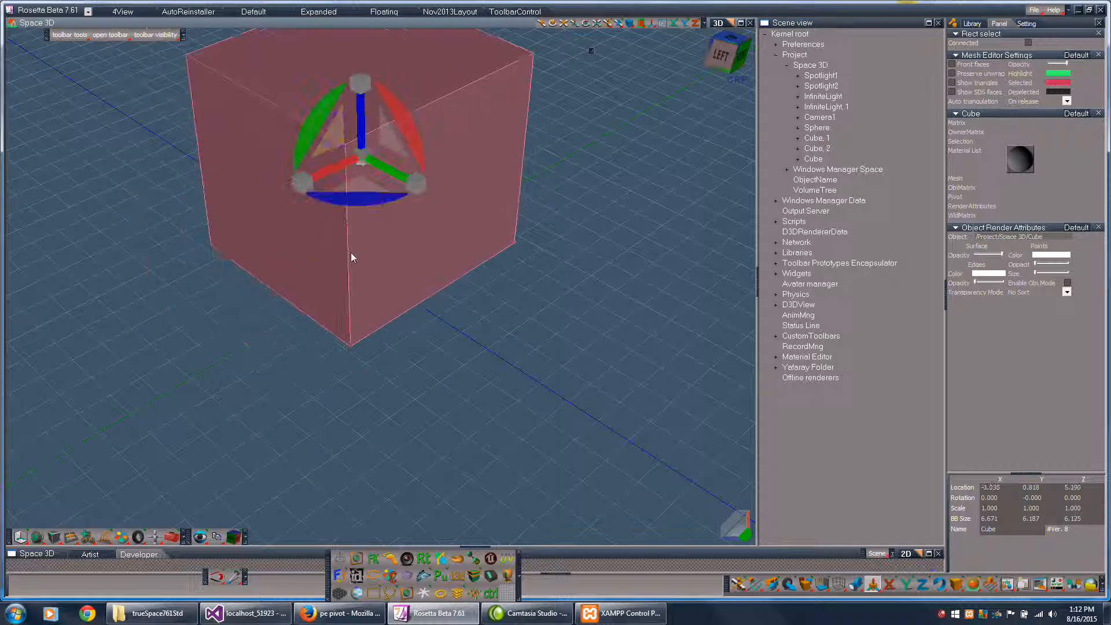
{"action": "key", "text": "ctrl+z"}
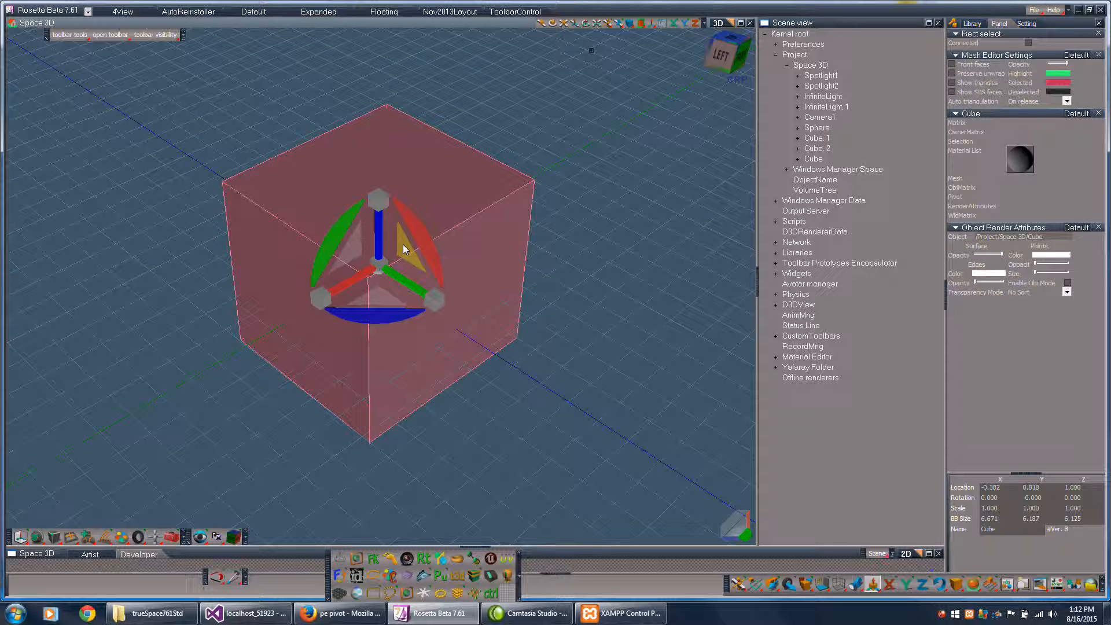
{"action": "mouse_move", "coordinate": [403, 249]}
{"action": "left_mouse_down"}
{"action": "mouse_move", "coordinate": [422, 269]}
{"action": "mouse_move", "coordinate": [622, 190]}
{"action": "mouse_move", "coordinate": [513, 101]}
{"action": "mouse_move", "coordinate": [388, 205]}
{"action": "mouse_move", "coordinate": [529, 376]}
{"action": "mouse_move", "coordinate": [535, 243]}
{"action": "mouse_move", "coordinate": [404, 249]}
{"action": "left_mouse_up"}
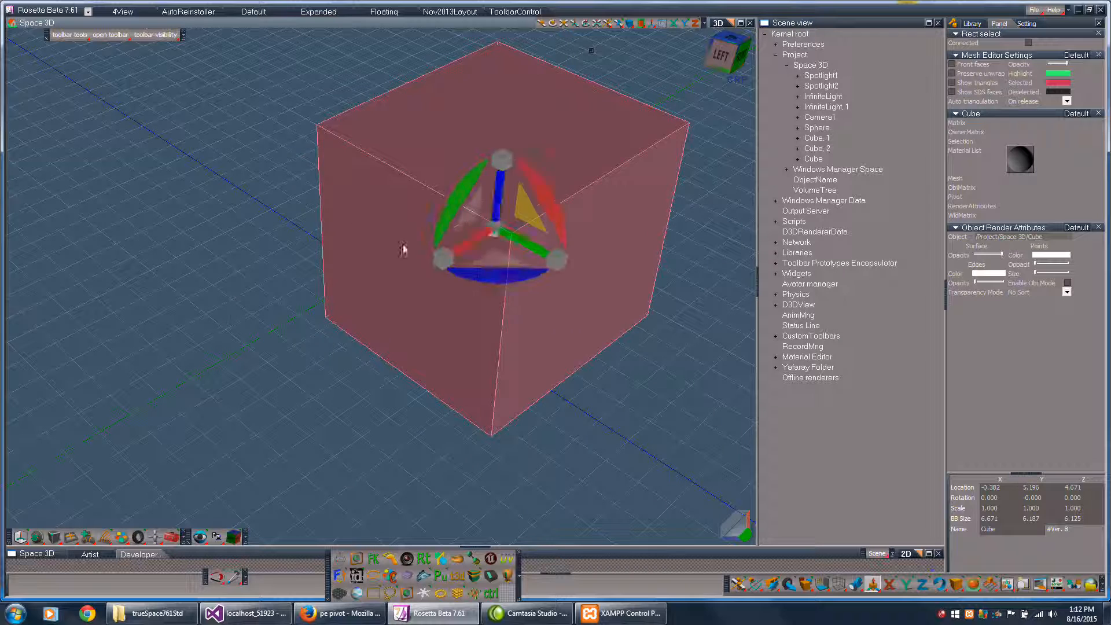
{"action": "key", "text": "ctrl+z"}
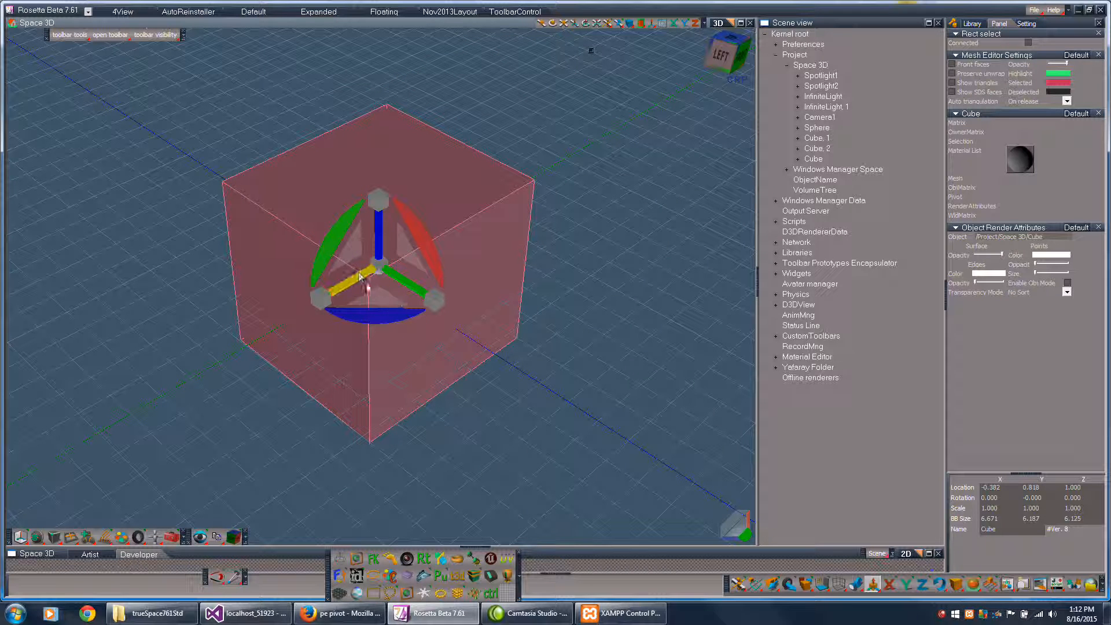
{"action": "left_click_drag", "start_coordinate": [377, 301], "coordinate": [368, 272]}
{"action": "key", "text": "ctrl+z"}
{"action": "left_click_drag", "start_coordinate": [352, 247], "coordinate": [599, 399]}
{"action": "left_click_drag", "start_coordinate": [368, 273], "coordinate": [378, 164]}
{"action": "key", "text": "ctrl+z"}
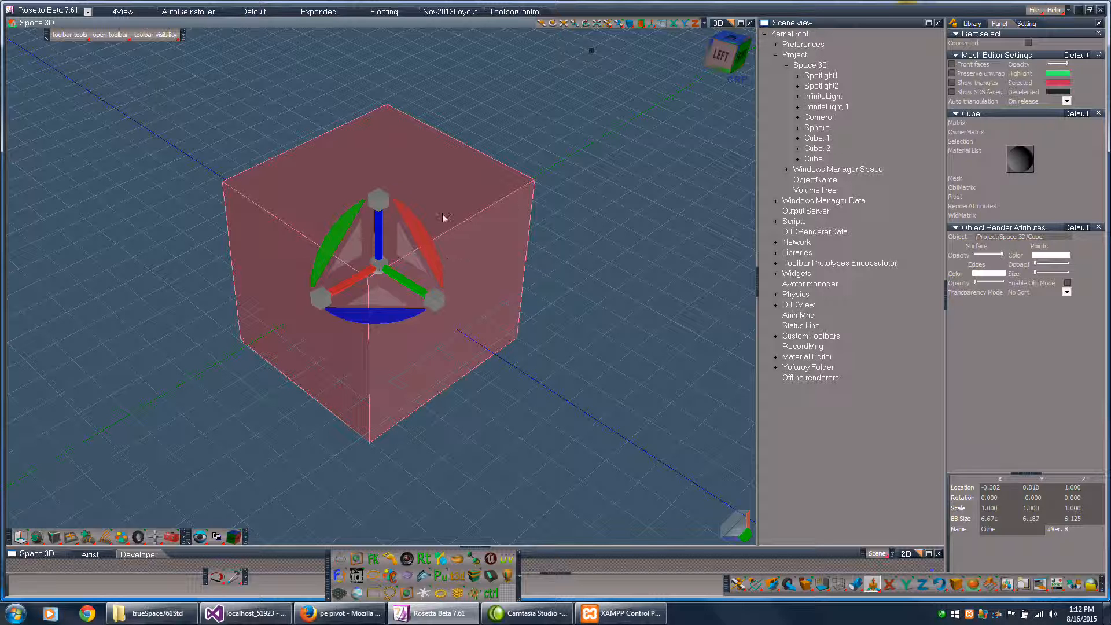
- Try rotating the cube mesh about the X, Y and Z axes, undoing the rotations
{"action": "mouse_move", "coordinate": [429, 242]}
{"action": "left_mouse_down"}
{"action": "mouse_move", "coordinate": [434, 292]}
{"action": "mouse_move", "coordinate": [430, 250]}
{"action": "left_mouse_up"}
{"action": "left_click_drag", "start_coordinate": [331, 238], "coordinate": [333, 234]}
{"action": "key", "text": "ctrl+z"}
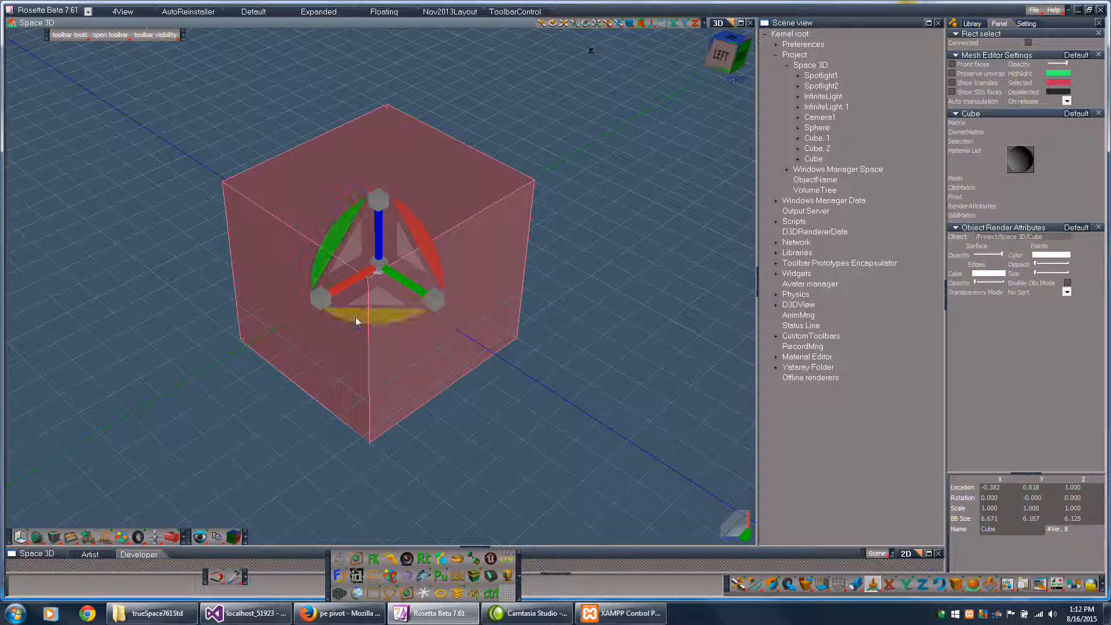
{"action": "left_click_drag", "start_coordinate": [362, 317], "coordinate": [304, 321]}
{"action": "left_click_drag", "start_coordinate": [602, 369], "coordinate": [617, 371]}
{"action": "key", "text": "ctrl+z"}
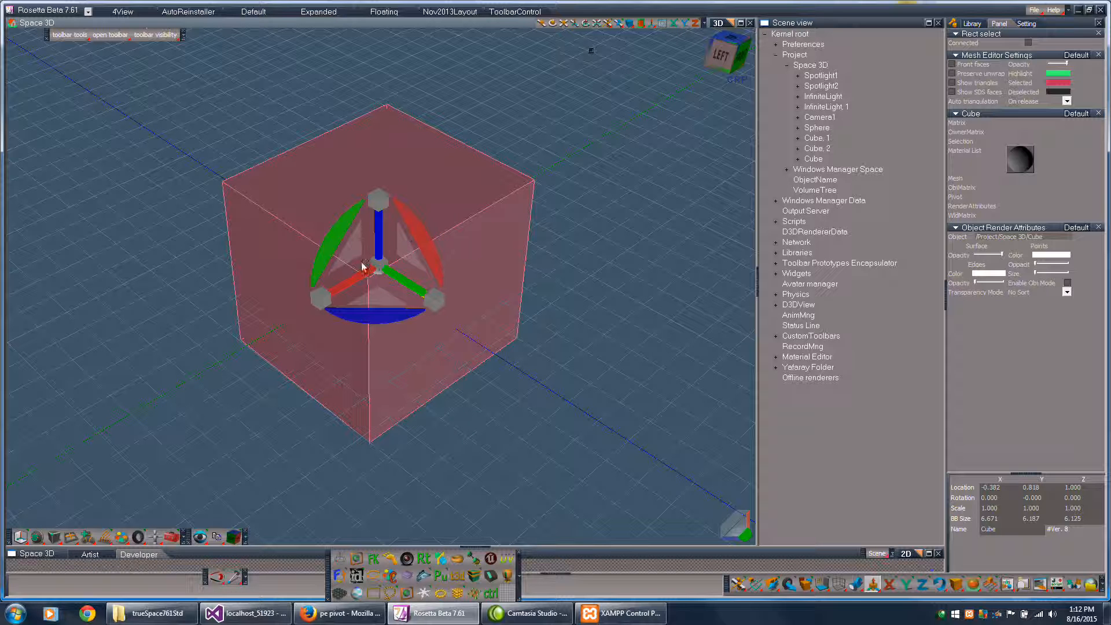
- Try scaling the cube mesh along the X, Y and Z axes and uniformly, undoing each scale change
{"action": "left_click_drag", "start_coordinate": [320, 301], "coordinate": [322, 280]}
{"action": "key", "text": "ctrl+z"}
{"action": "left_click_drag", "start_coordinate": [434, 299], "coordinate": [447, 310]}
{"action": "key", "text": "ctrl+z"}
{"action": "left_click_drag", "start_coordinate": [378, 198], "coordinate": [377, 200]}
{"action": "key", "text": "ctrl+z"}
{"action": "left_click_drag", "start_coordinate": [434, 302], "coordinate": [434, 302]}
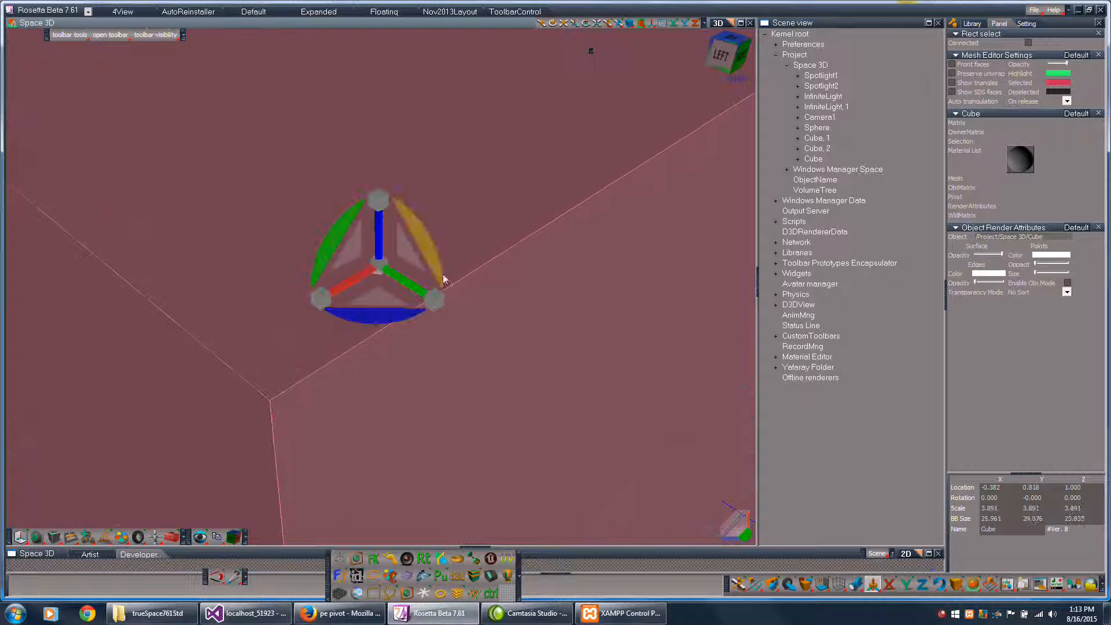
{"action": "key", "text": "ctrl+z"}
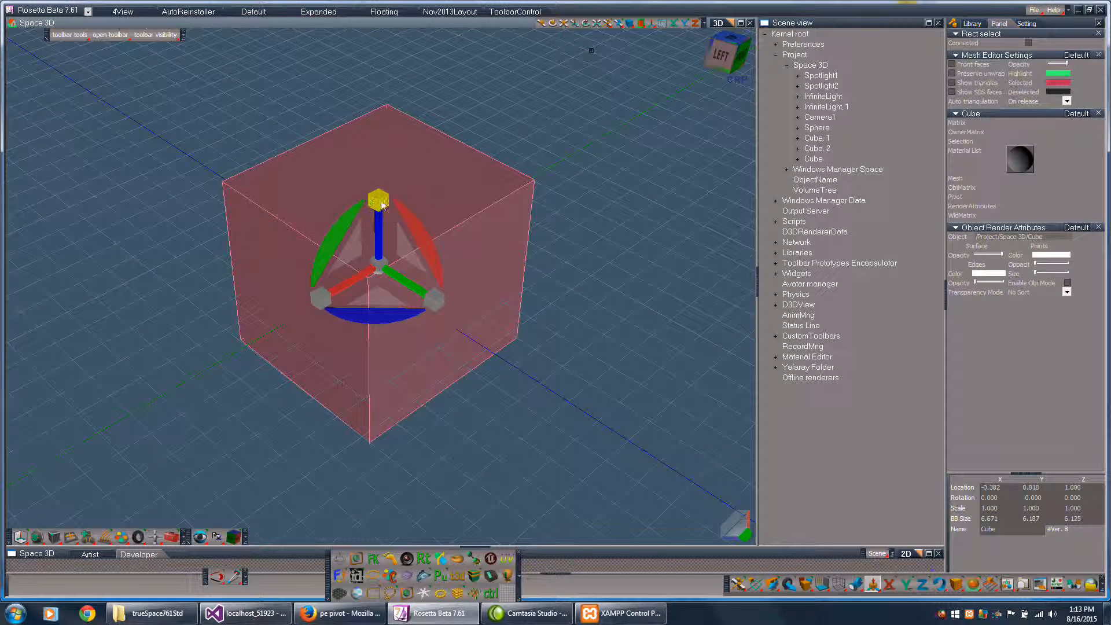
{"action": "left_click_drag", "start_coordinate": [382, 205], "coordinate": [382, 205]}
{"action": "key", "text": "ctrl+z"}
- Try rotating only the cube's side face about the X axis, undo it and leave mesh editing
{"action": "left_click", "coordinate": [483, 290]}
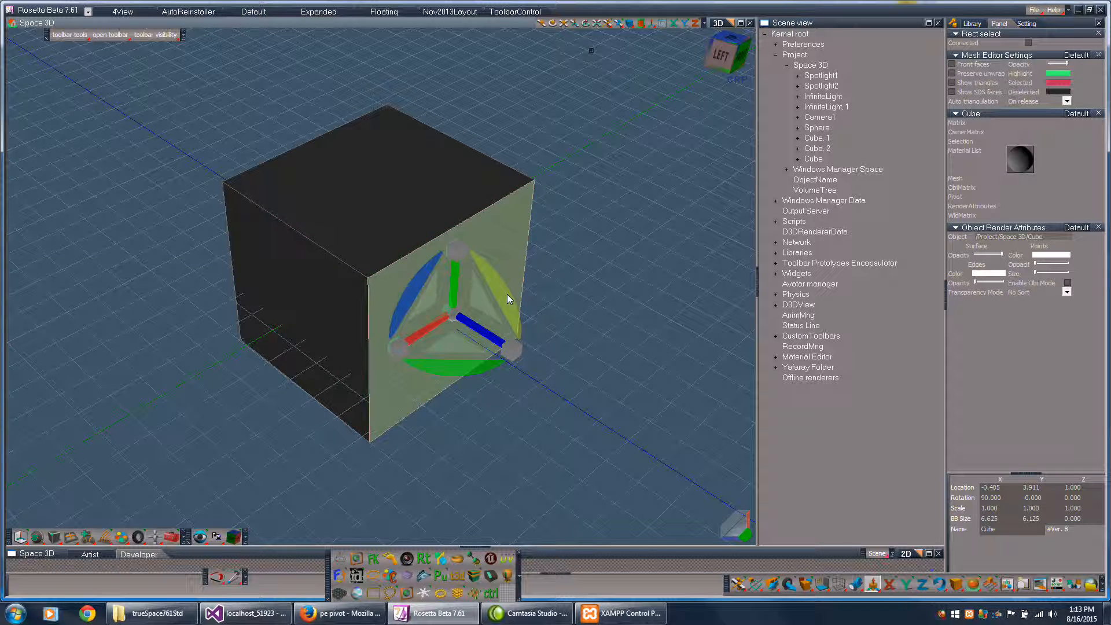
{"action": "left_click_drag", "start_coordinate": [506, 293], "coordinate": [724, 347]}
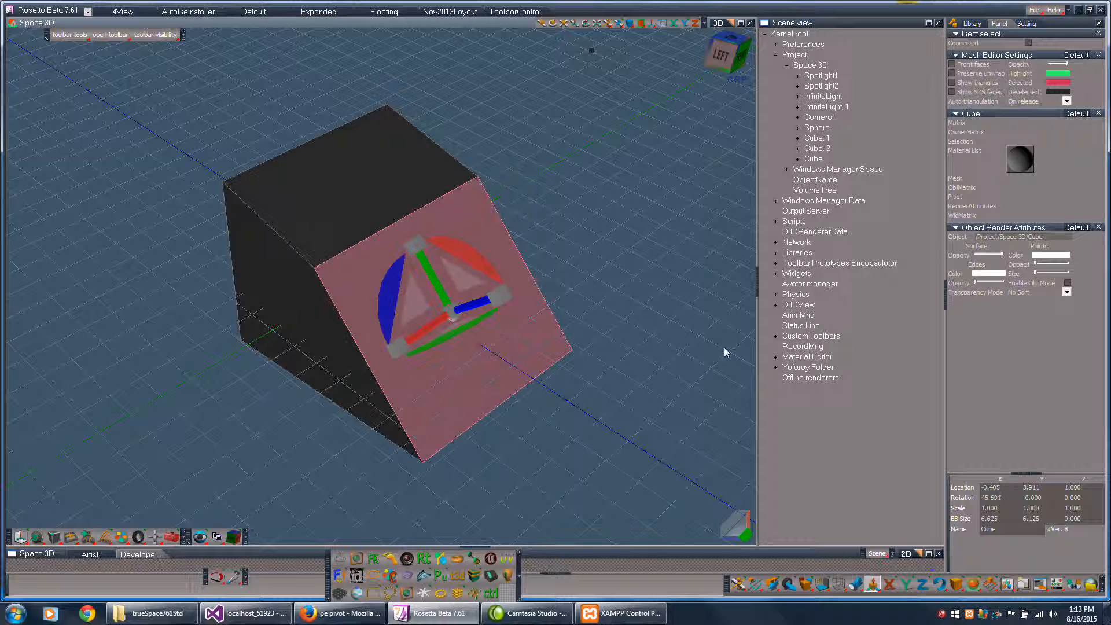
{"action": "key", "text": "ctrl+z"}
{"action": "left_click", "coordinate": [585, 126]}
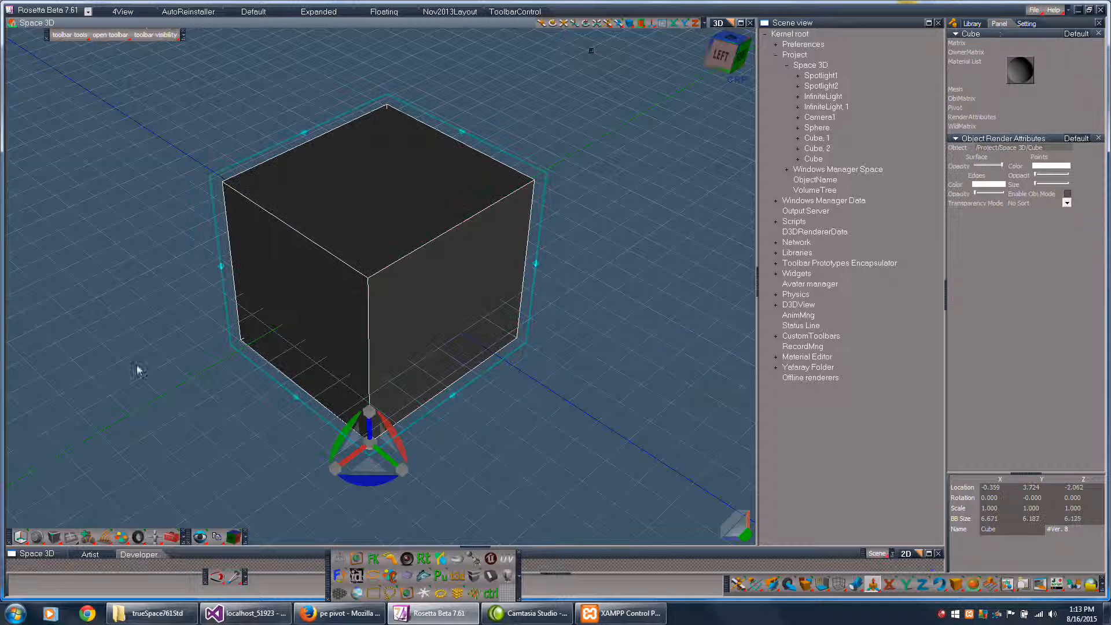
- Reset the cube's pivot to location 0, 0, 0, checking the object axes before and after
{"action": "left_click", "coordinate": [19, 537]}
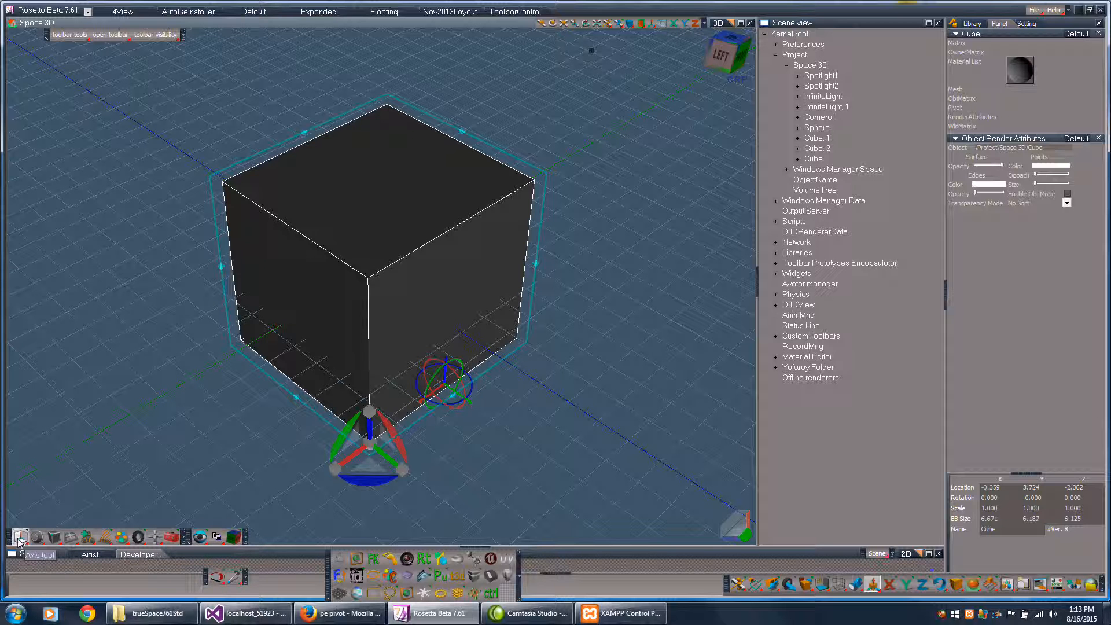
{"action": "left_click", "coordinate": [18, 538]}
{"action": "left_click", "coordinate": [408, 595]}
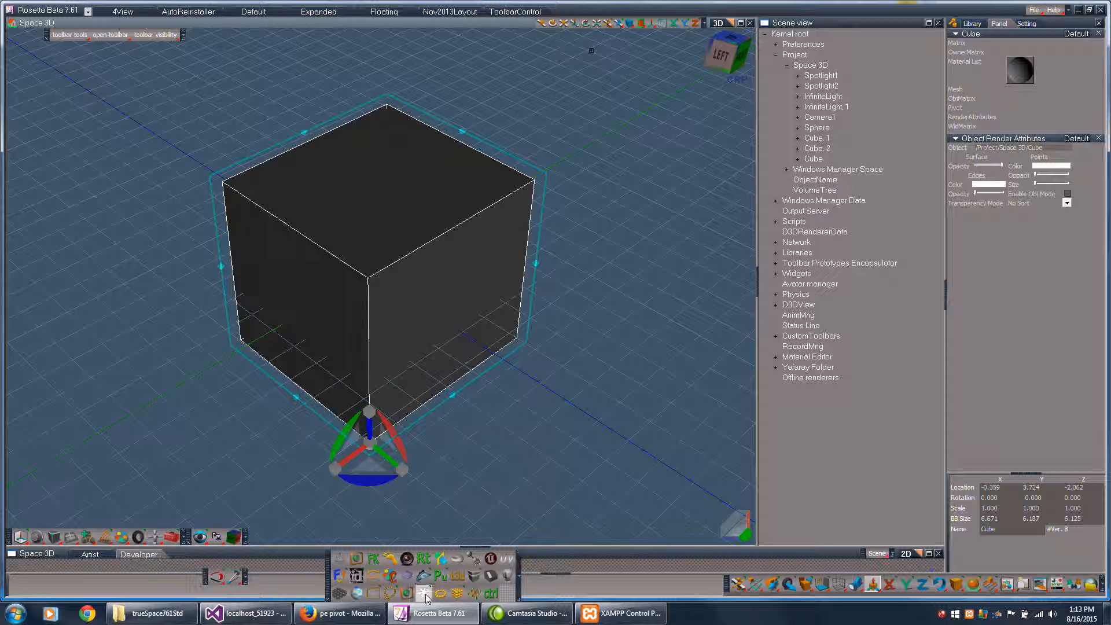
{"action": "left_click", "coordinate": [19, 538]}
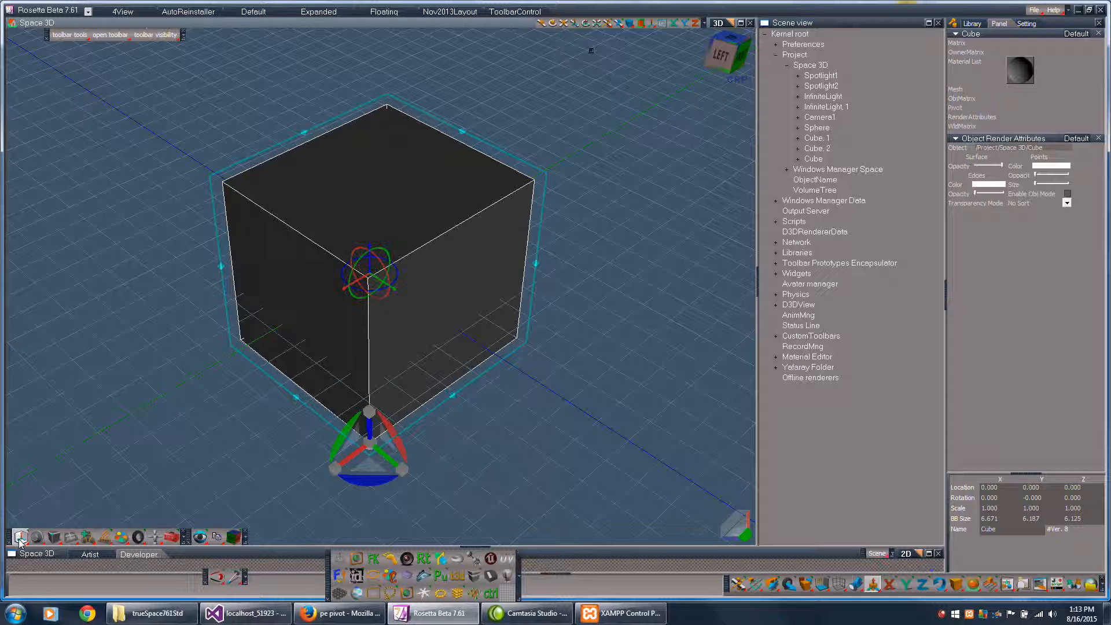
{"action": "middle_click_drag", "start_coordinate": [626, 295], "coordinate": [703, 235]}
{"action": "middle_click_drag", "start_coordinate": [622, 215], "coordinate": [630, 294]}
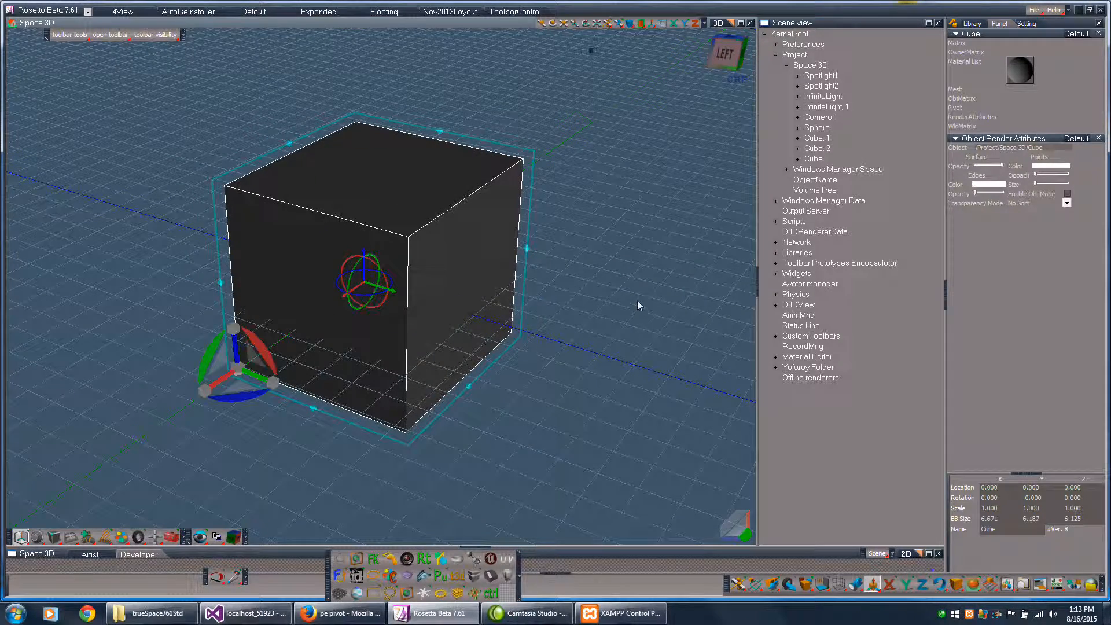
{"action": "left_click", "coordinate": [20, 537]}
- Reopen the cube for mesh editing and select its side face
{"action": "double_click", "coordinate": [457, 169]}
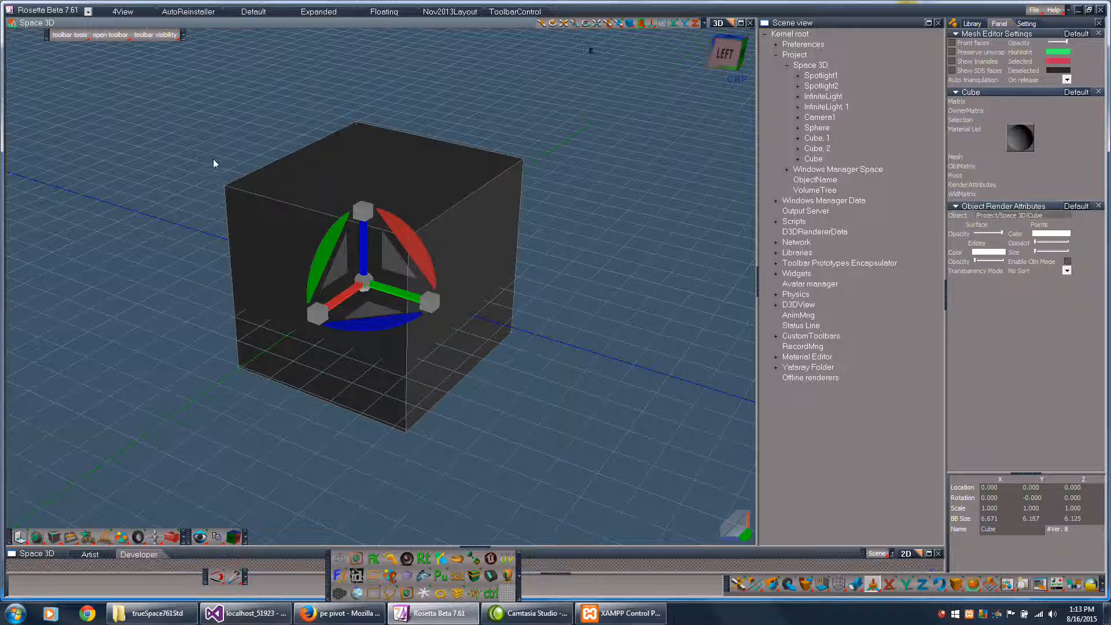
{"action": "left_click", "coordinate": [474, 261]}
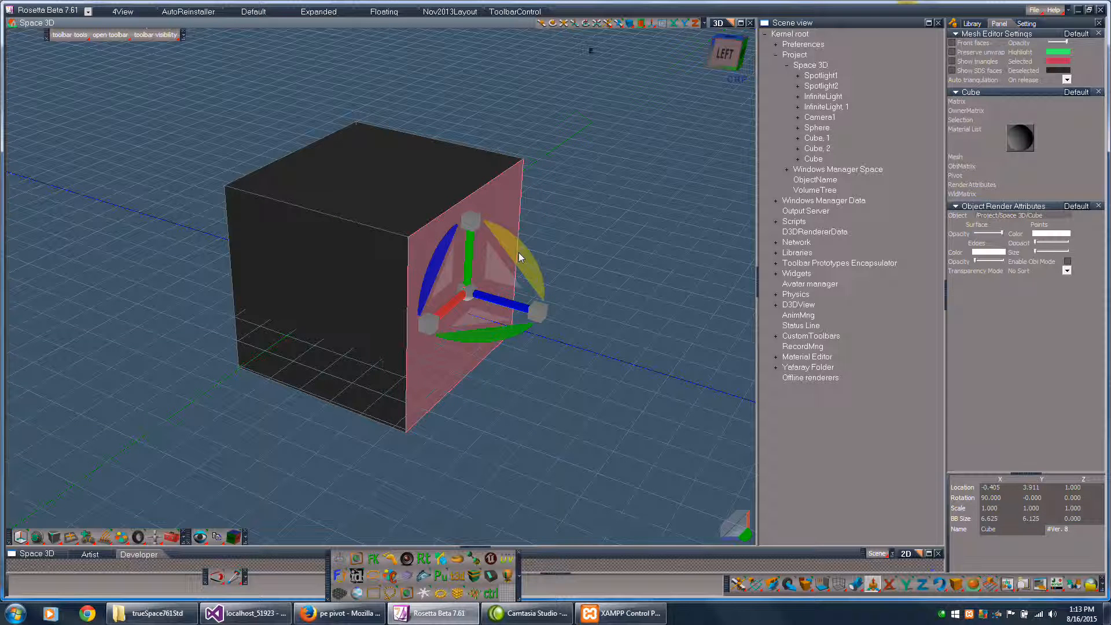
- Try rotating the selected side face about the X axis twice, undoing each rotation
{"action": "left_click_drag", "start_coordinate": [518, 253], "coordinate": [512, 225]}
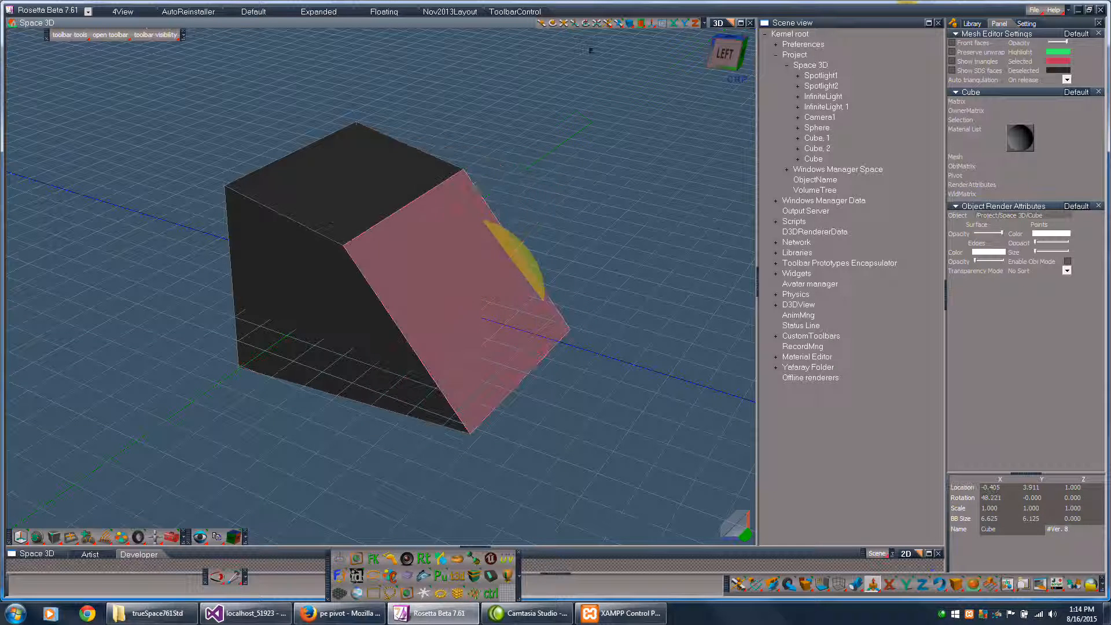
{"action": "key", "text": "ctrl+z"}
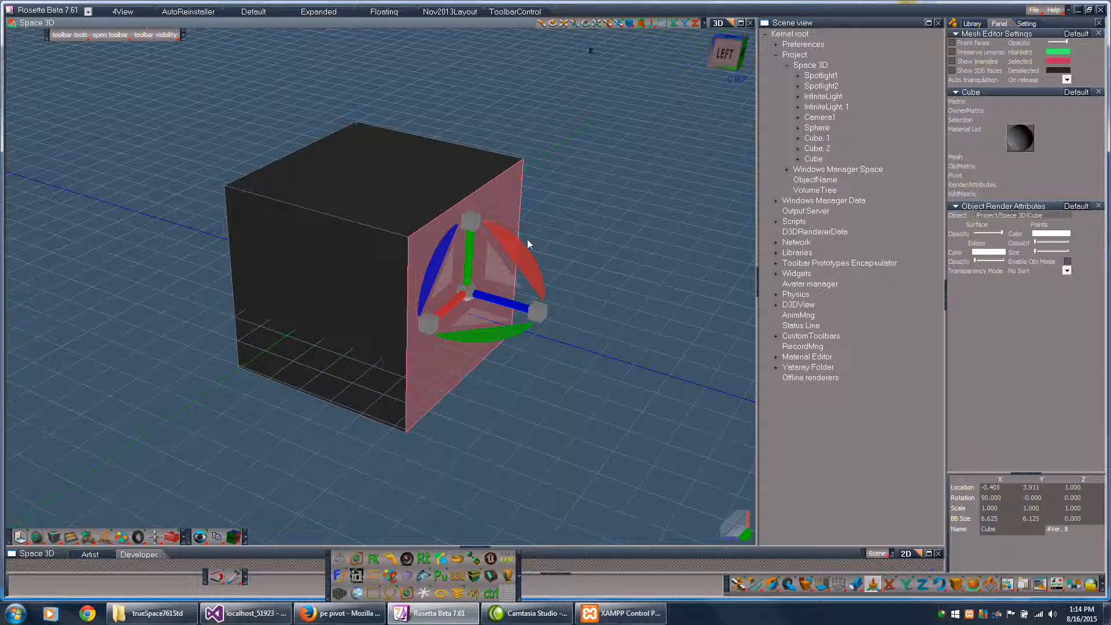
{"action": "left_click_drag", "start_coordinate": [520, 255], "coordinate": [369, 59]}
{"action": "key", "text": "ctrl+z"}
- Select the side face's lower edge, reselect the face, and try another rotation about the X axis before undoing it
{"action": "left_click", "coordinate": [472, 372]}
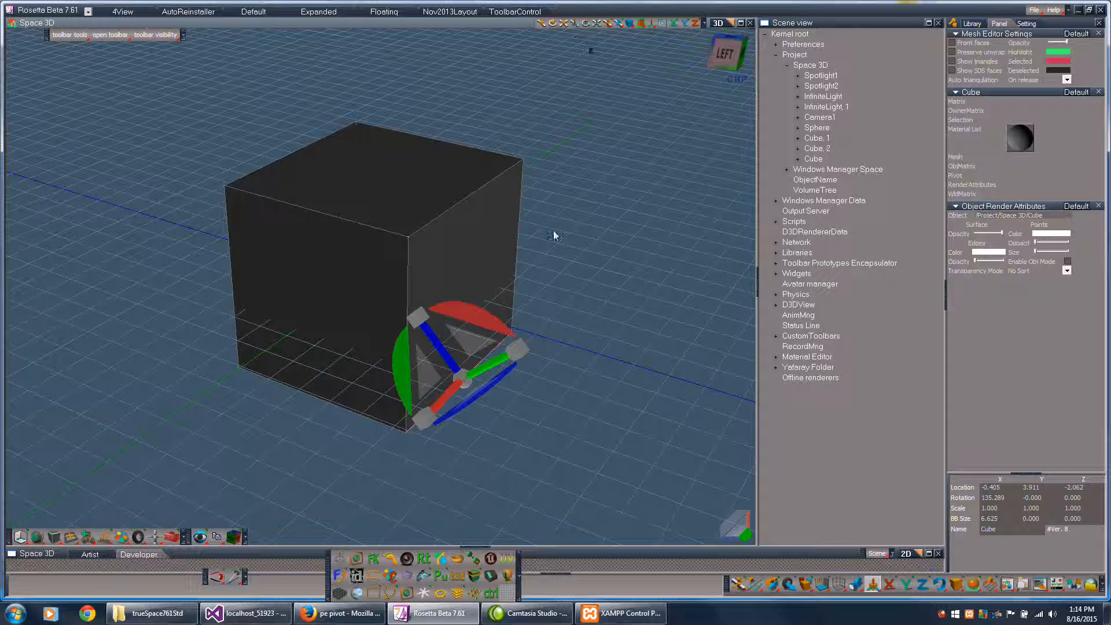
{"action": "left_click", "coordinate": [457, 251]}
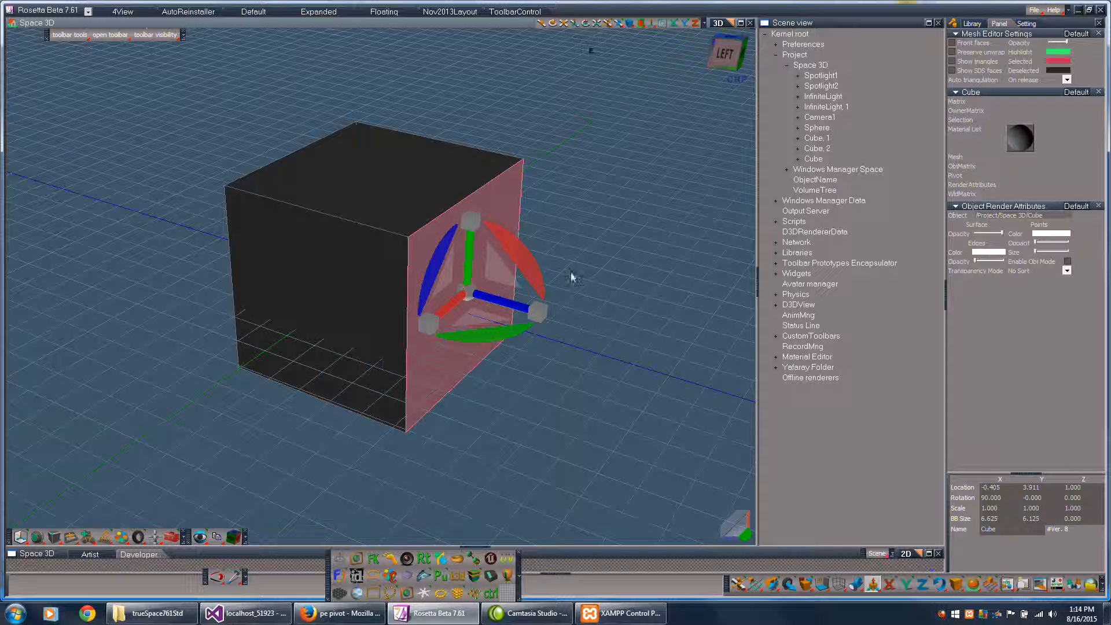
{"action": "left_click_drag", "start_coordinate": [522, 253], "coordinate": [559, 331]}
{"action": "key", "text": "ctrl+z"}
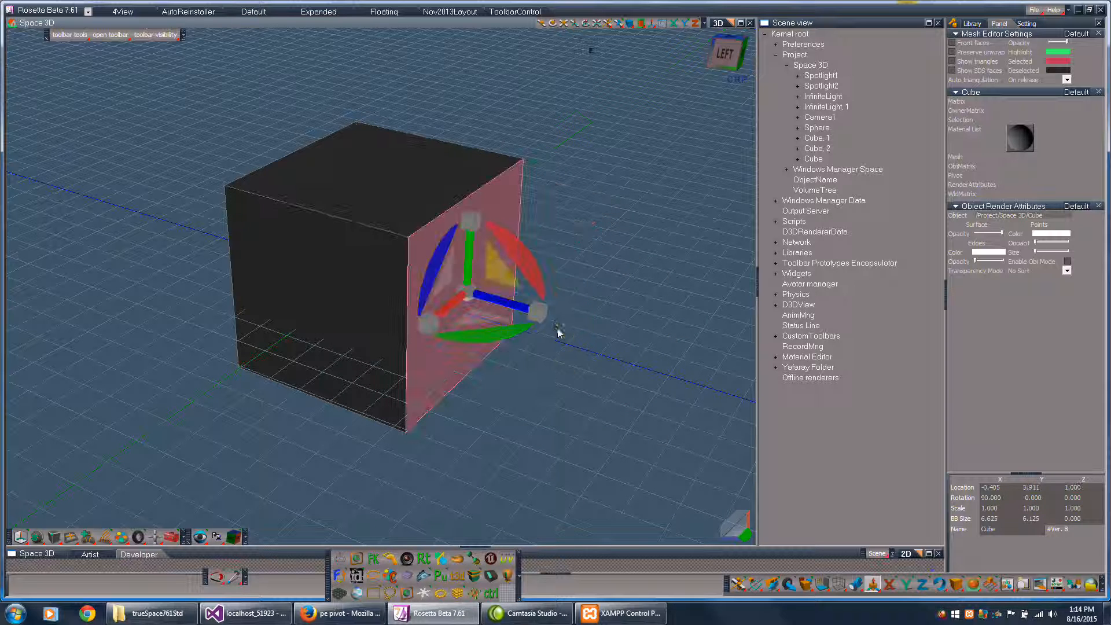
- Rectangle-select the whole cube mesh from a three-quarter view
{"action": "middle_click_drag", "start_coordinate": [595, 288], "coordinate": [646, 222]}
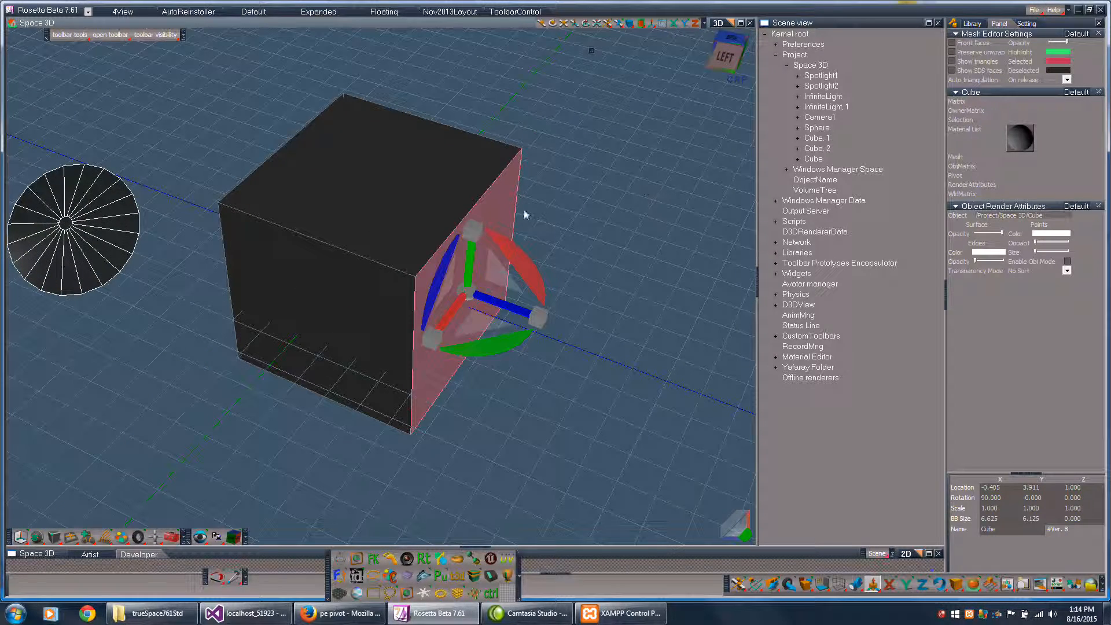
{"action": "mouse_move", "coordinate": [635, 237]}
{"action": "middle_mouse_down"}
{"action": "mouse_move", "coordinate": [613, 243]}
{"action": "mouse_move", "coordinate": [633, 235]}
{"action": "middle_mouse_up"}
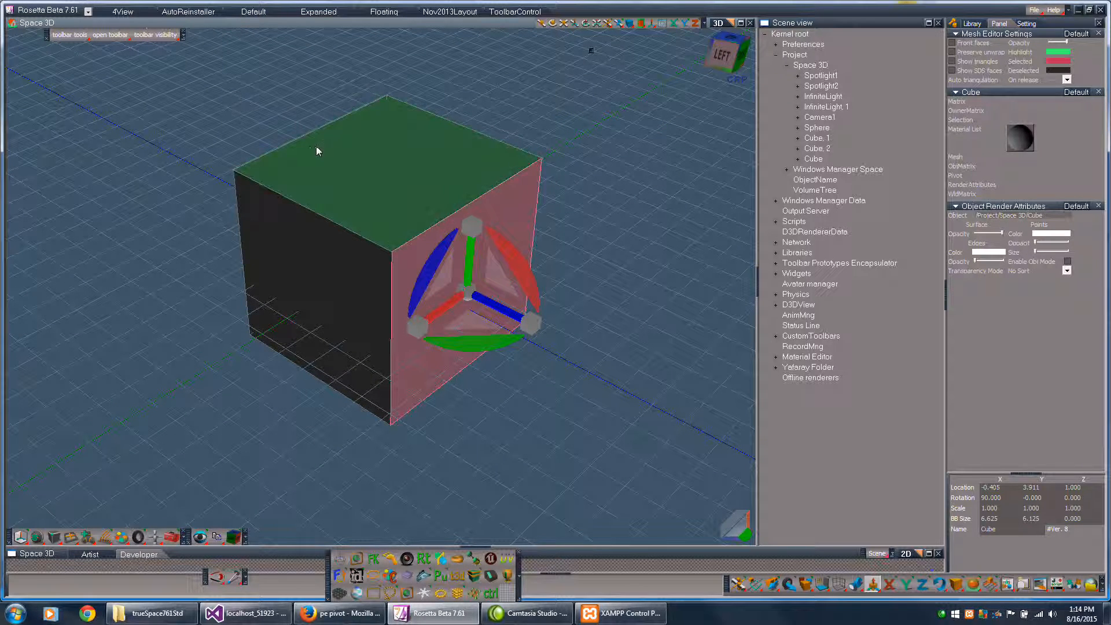
{"action": "left_click_drag", "start_coordinate": [192, 54], "coordinate": [640, 471]}
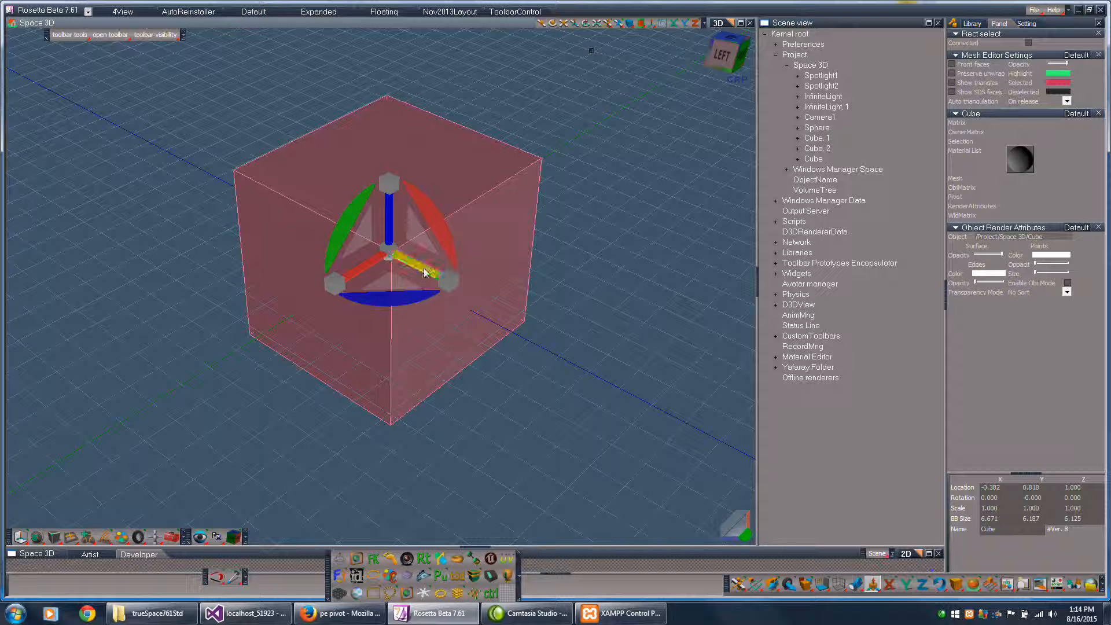
- Activate the gizmo's Z axis, try moving the mesh from empty space, and undo the moves
{"action": "left_click", "coordinate": [390, 225]}
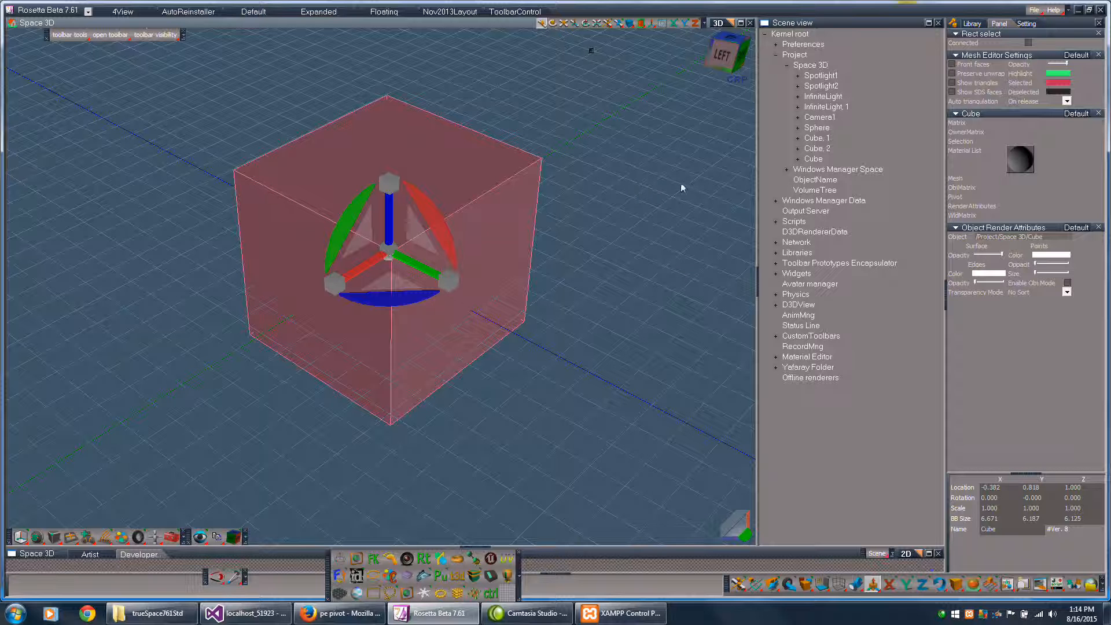
{"action": "left_click_drag", "start_coordinate": [667, 183], "coordinate": [537, 231]}
{"action": "right_click_drag", "start_coordinate": [669, 188], "coordinate": [669, 77]}
{"action": "key", "text": "ctrl+z"}
{"action": "key", "text": "ctrl+z"}
- Activate the gizmo's Y rotation, try rotating the mesh from empty space, and undo it
{"action": "left_click", "coordinate": [348, 219]}
{"action": "mouse_move", "coordinate": [624, 297]}
{"action": "left_mouse_down"}
{"action": "mouse_move", "coordinate": [584, 272]}
{"action": "mouse_move", "coordinate": [613, 313]}
{"action": "mouse_move", "coordinate": [596, 283]}
{"action": "mouse_move", "coordinate": [599, 320]}
{"action": "mouse_move", "coordinate": [584, 266]}
{"action": "mouse_move", "coordinate": [619, 313]}
{"action": "mouse_move", "coordinate": [632, 298]}
{"action": "left_mouse_up"}
{"action": "key", "text": "ctrl+z"}
{"action": "key", "text": "ctrl+z"}
- Try scaling the mesh in X and Y from empty space and undo the scaling
{"action": "mouse_move", "coordinate": [673, 223]}
{"action": "left_mouse_down"}
{"action": "mouse_move", "coordinate": [741, 223]}
{"action": "mouse_move", "coordinate": [688, 232]}
{"action": "left_mouse_up"}
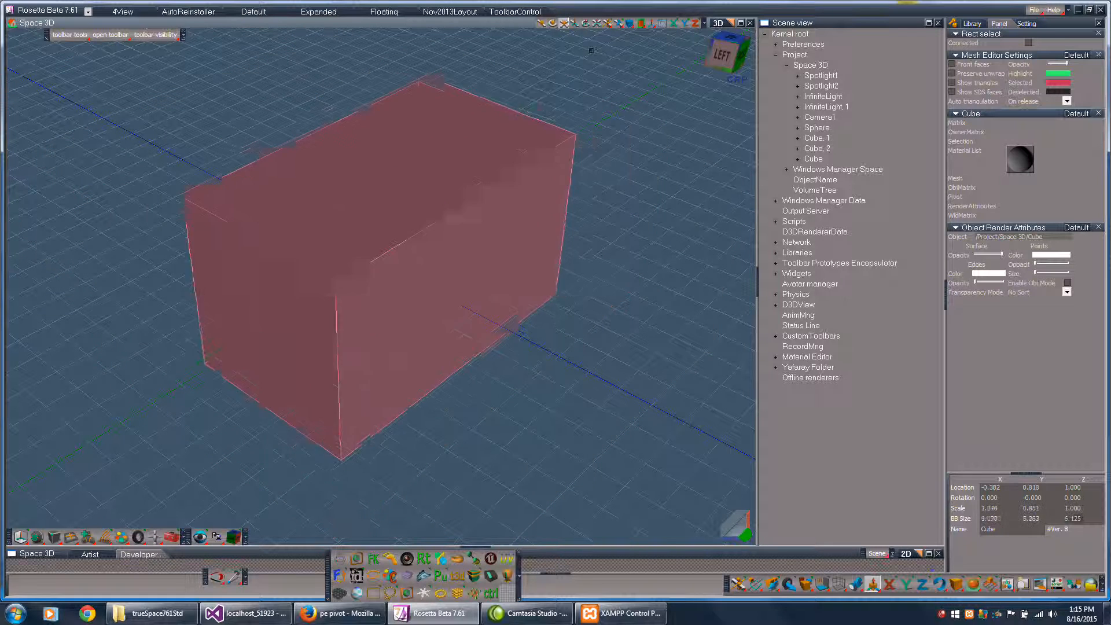
{"action": "left_click_drag", "start_coordinate": [591, 51], "coordinate": [590, 50]}
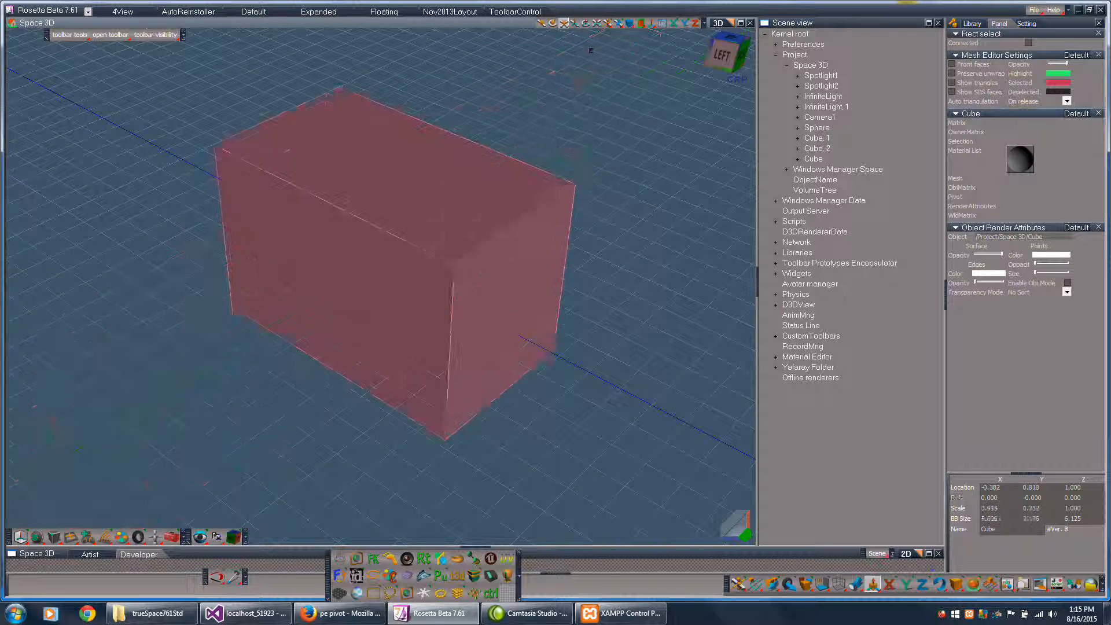
{"action": "left_click_drag", "start_coordinate": [672, 222], "coordinate": [672, 220]}
{"action": "key", "text": "ctrl+z"}
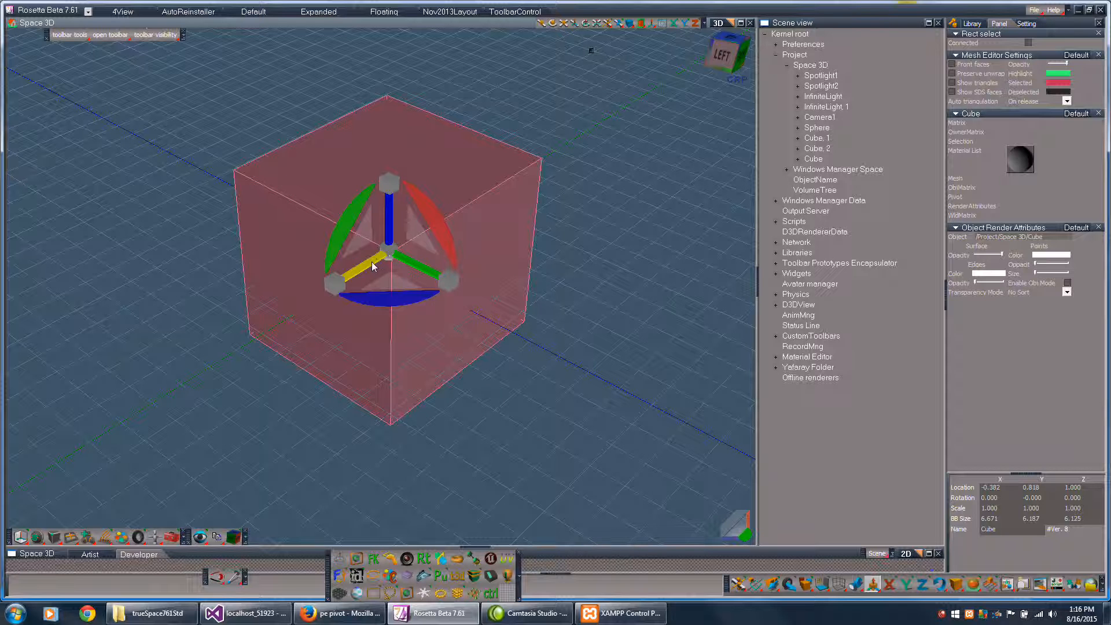
- Lock the X axis from the gizmo, try moving the mesh in Y and Z, and undo the move
{"action": "key", "text": "Menu"}
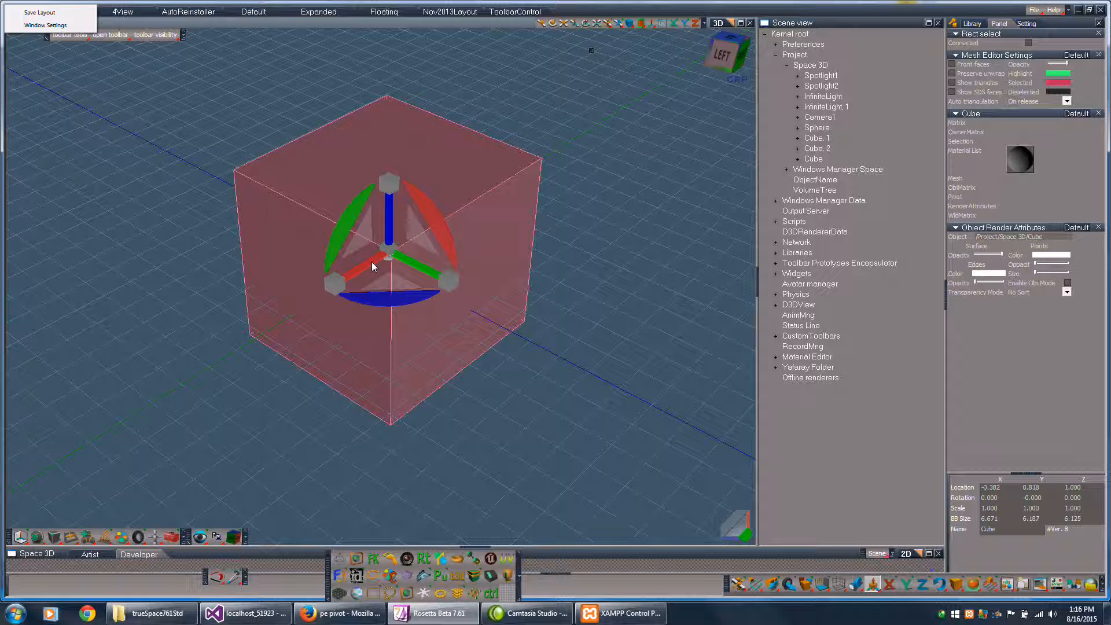
{"action": "left_click", "coordinate": [372, 262]}
{"action": "left_click", "coordinate": [372, 262]}
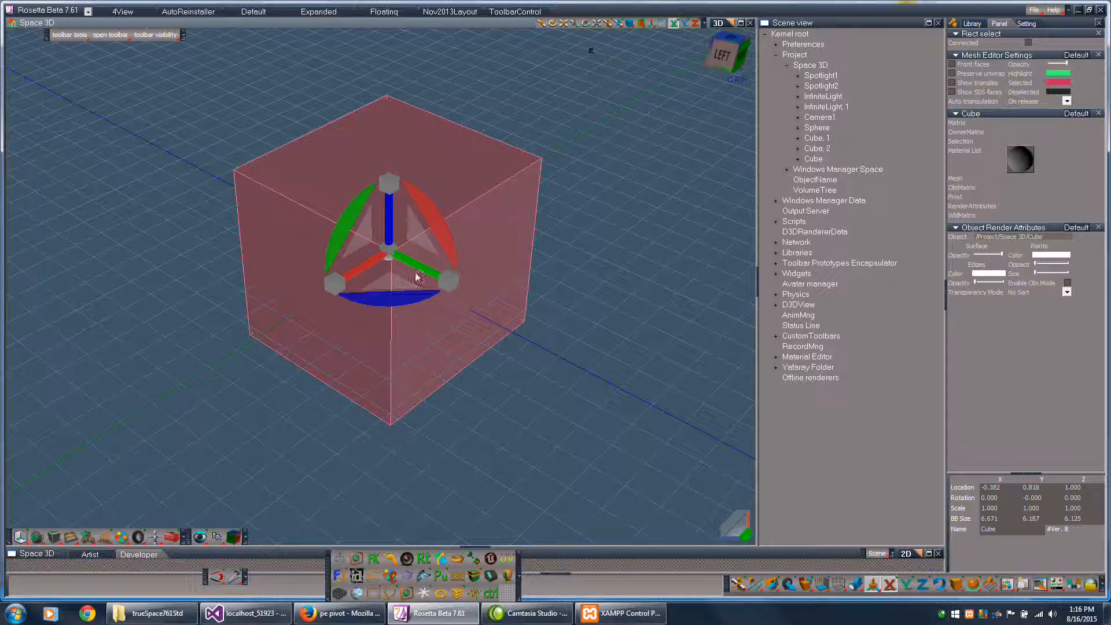
{"action": "left_click", "coordinate": [367, 267]}
{"action": "left_click_drag", "start_coordinate": [388, 225], "coordinate": [521, 243]}
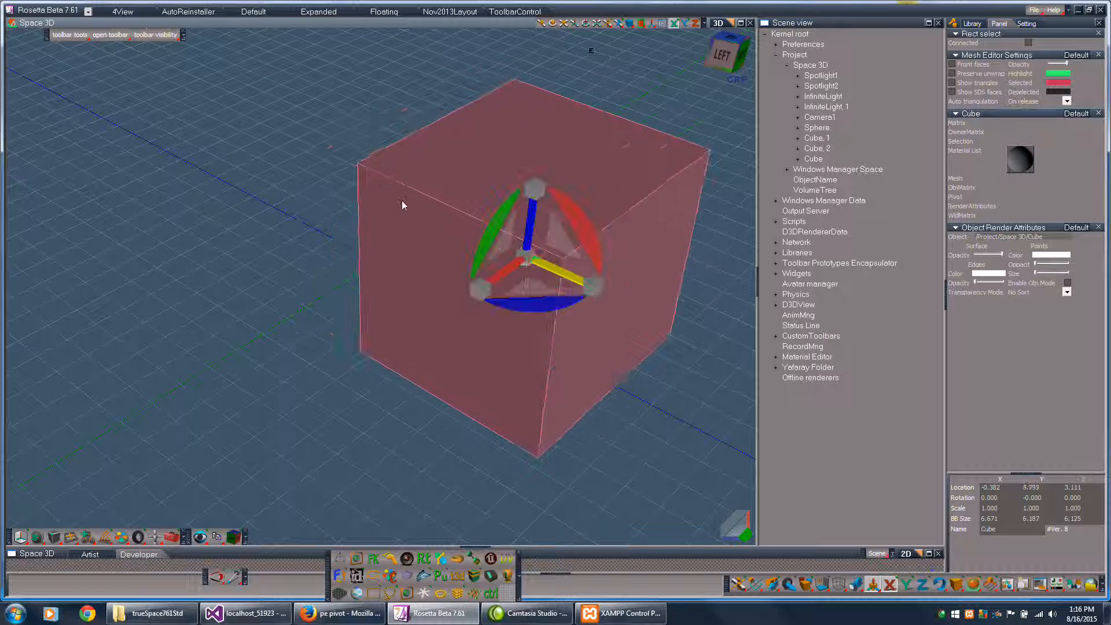
{"action": "key", "text": "ctrl+z"}
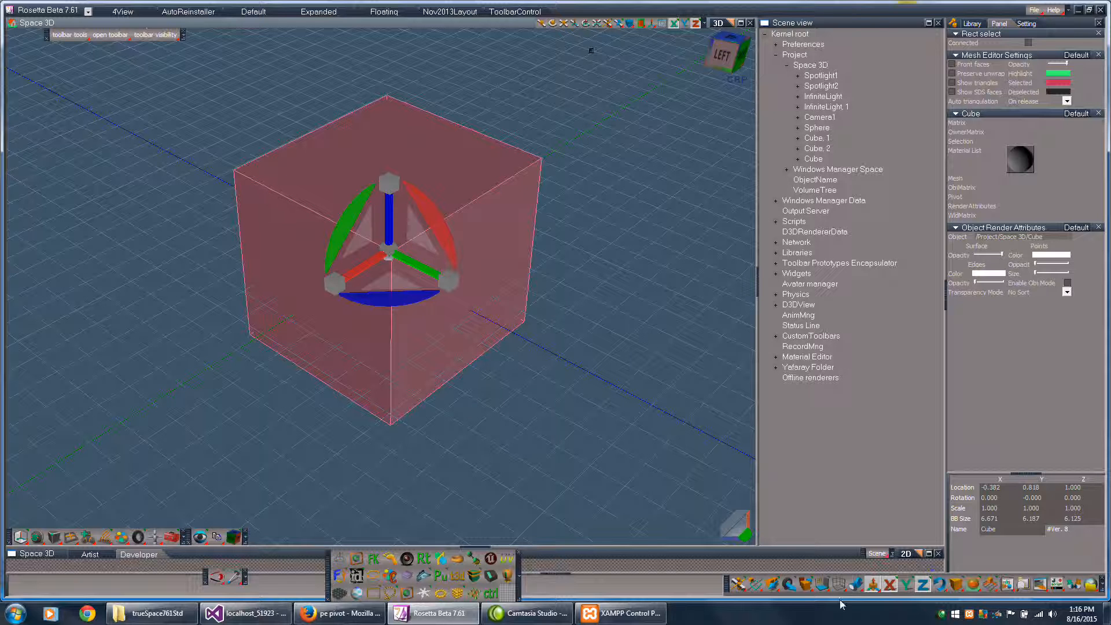
- Release the remaining axis locks, including the Z axis
{"action": "left_click", "coordinate": [923, 584]}
{"action": "left_click", "coordinate": [388, 229]}
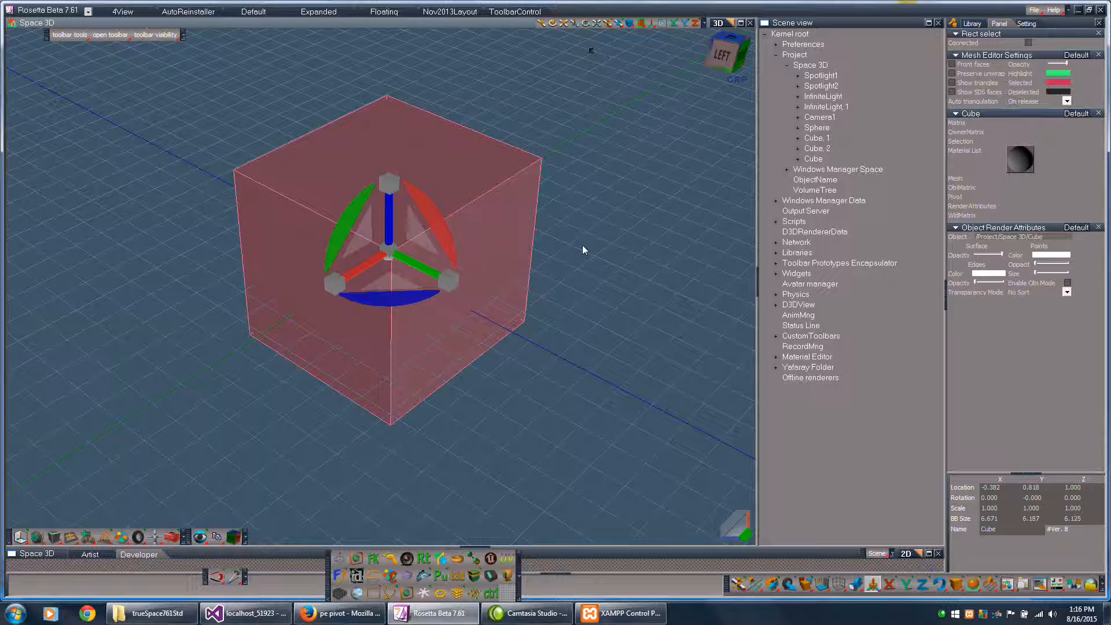
- Move the gizmo's pivot from the cube's centre to empty space beside the mesh, undoing the first placement
{"action": "middle_click_drag", "start_coordinate": [609, 232], "coordinate": [576, 265]}
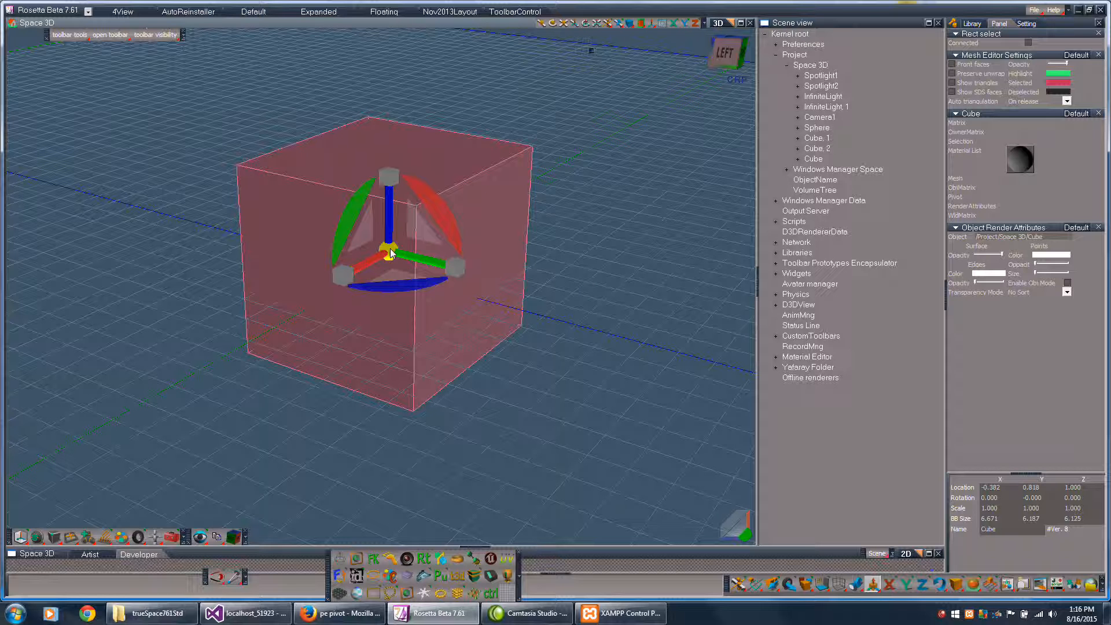
{"action": "left_click_drag", "start_coordinate": [389, 251], "coordinate": [495, 301]}
{"action": "key", "text": "ctrl+z"}
{"action": "left_click_drag", "start_coordinate": [390, 253], "coordinate": [570, 250]}
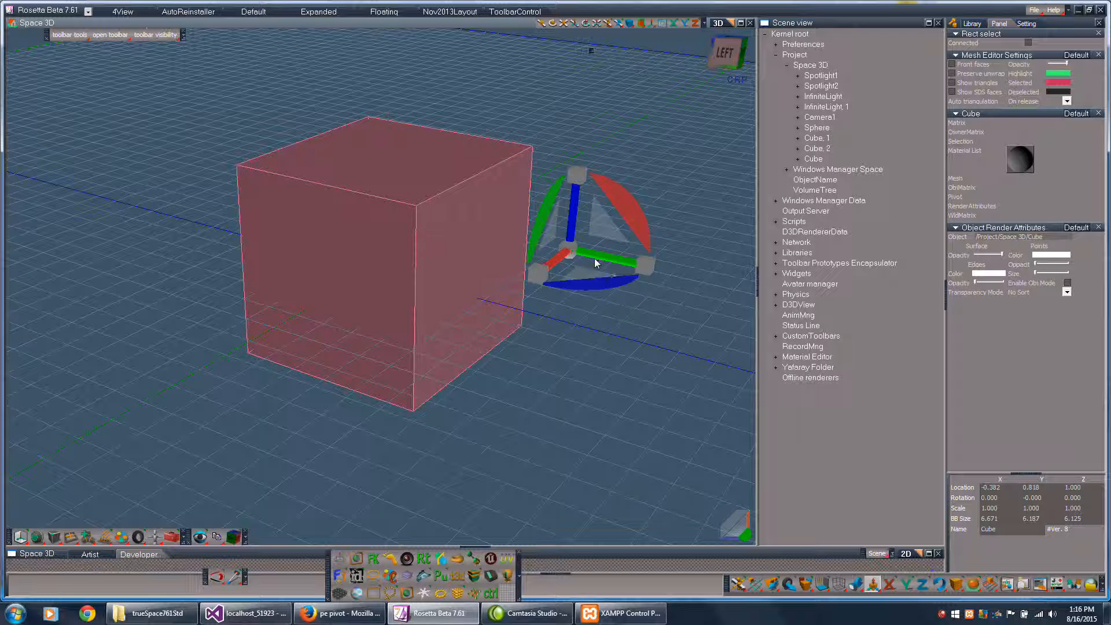
- Float the gizmo's Point Edit Widgets settings over the 3D view and set the widget scale to 2.978
{"action": "mouse_move", "coordinate": [588, 271]}
{"action": "left_mouse_down"}
{"action": "mouse_move", "coordinate": [650, 249]}
{"action": "mouse_move", "coordinate": [372, 266]}
{"action": "mouse_move", "coordinate": [527, 234]}
{"action": "mouse_move", "coordinate": [561, 269]}
{"action": "mouse_move", "coordinate": [588, 271]}
{"action": "left_mouse_up"}
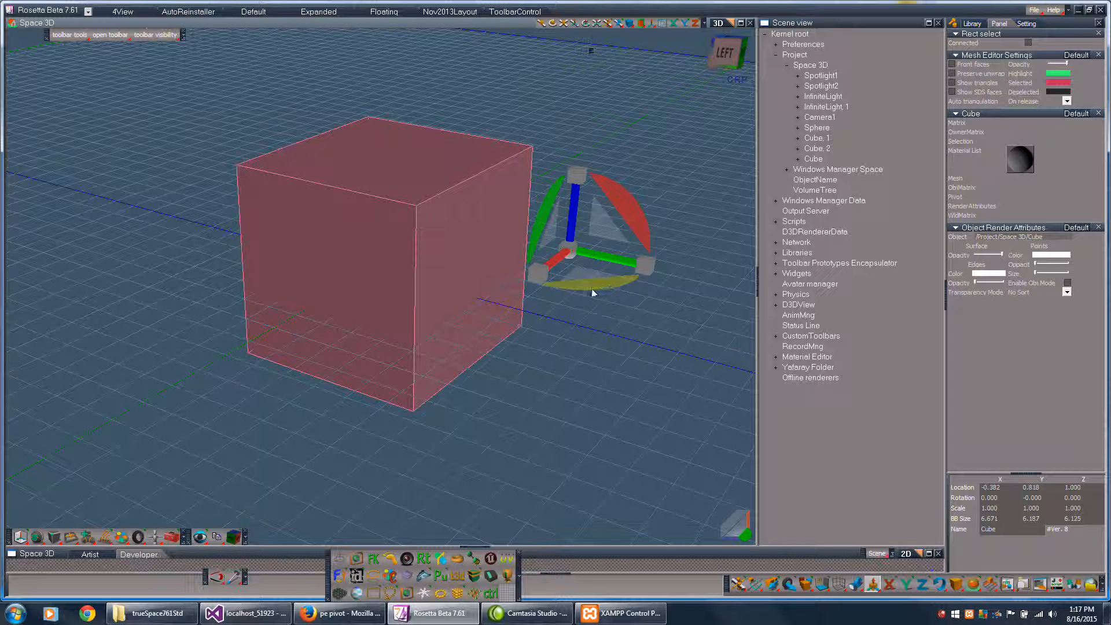
{"action": "left_click", "coordinate": [572, 253]}
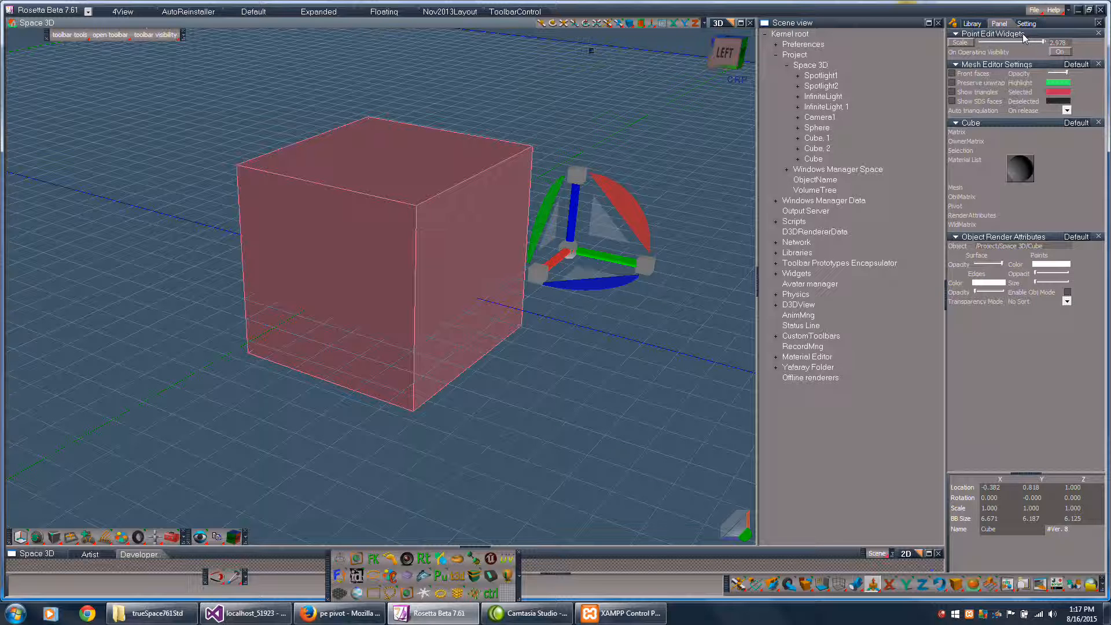
{"action": "left_click_drag", "start_coordinate": [1023, 37], "coordinate": [101, 87]}
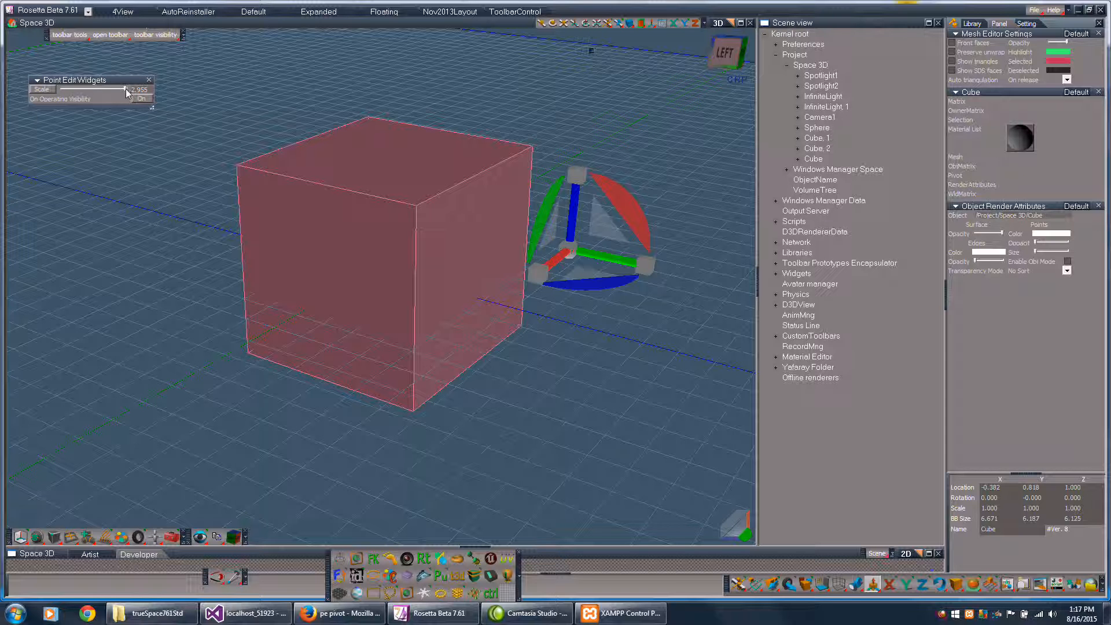
{"action": "mouse_move", "coordinate": [126, 88]}
{"action": "left_mouse_down"}
{"action": "mouse_move", "coordinate": [49, 88]}
{"action": "mouse_move", "coordinate": [127, 87]}
{"action": "left_mouse_up"}
- Try moving the mesh along the Y axis with the gizmo kept visible, and undo the move
{"action": "mouse_move", "coordinate": [606, 258]}
{"action": "left_mouse_down"}
{"action": "mouse_move", "coordinate": [503, 235]}
{"action": "mouse_move", "coordinate": [650, 266]}
{"action": "mouse_move", "coordinate": [391, 211]}
{"action": "mouse_move", "coordinate": [613, 260]}
{"action": "left_mouse_up"}
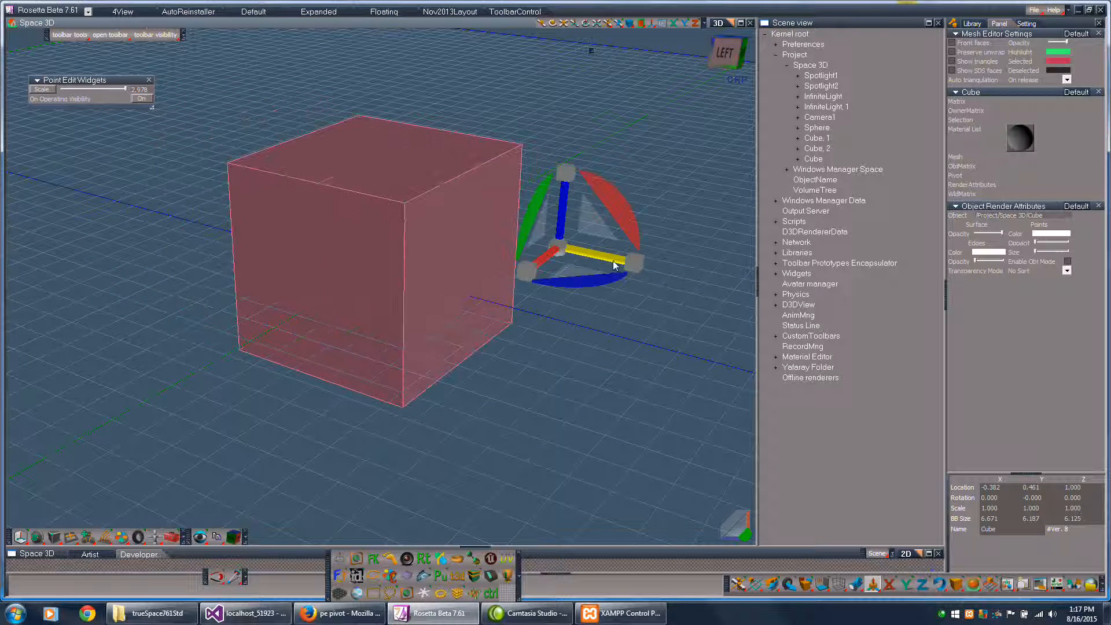
{"action": "key", "text": "ctrl+z"}
- Turn off On Operating Visibility, try moving the reselected mesh in Y and rotating it about Z with undos, and turn visibility back on
{"action": "left_click", "coordinate": [135, 98]}
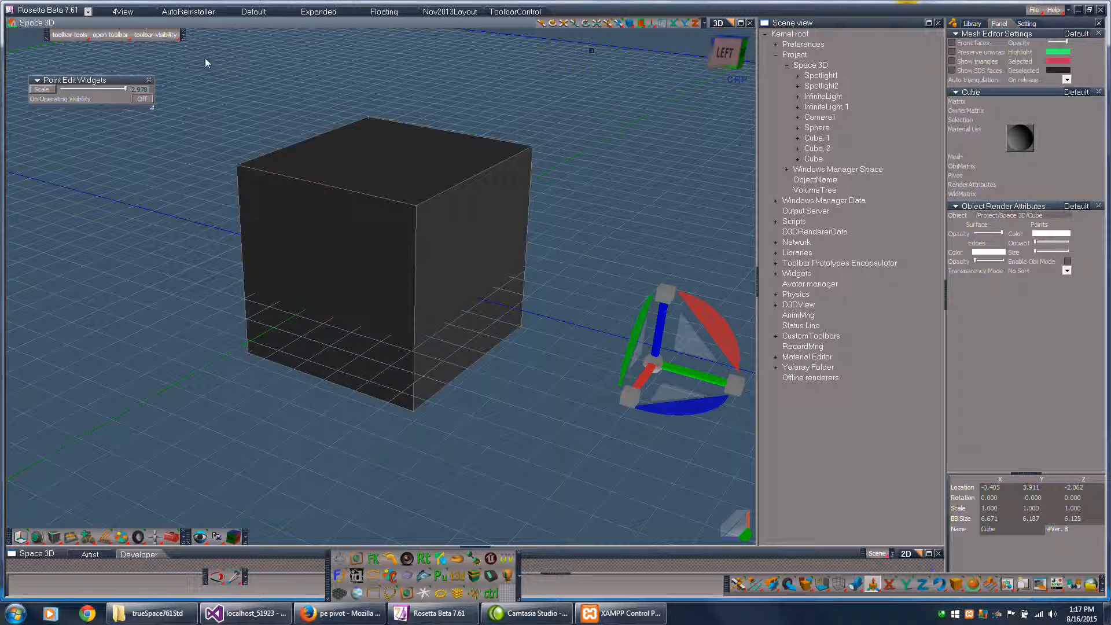
{"action": "left_click_drag", "start_coordinate": [205, 58], "coordinate": [585, 463]}
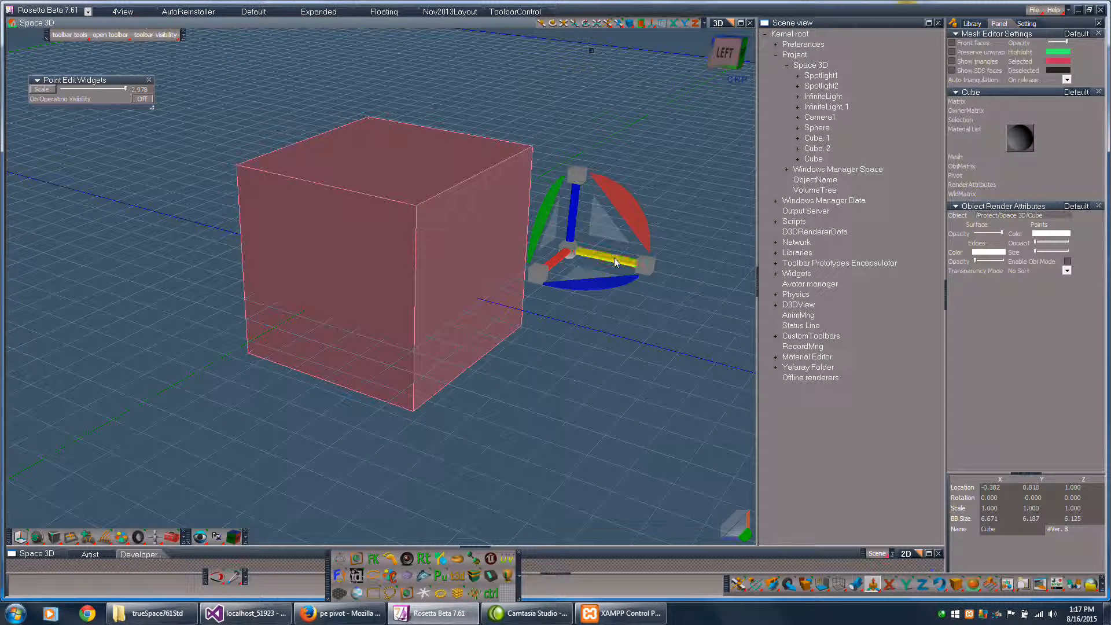
{"action": "left_click_drag", "start_coordinate": [615, 262], "coordinate": [524, 245]}
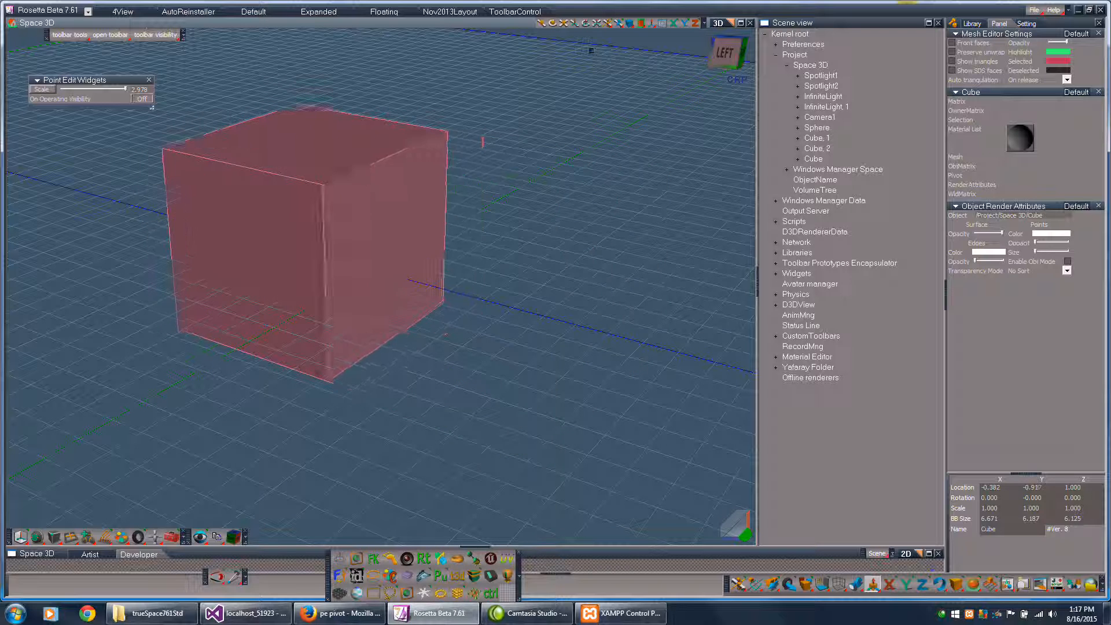
{"action": "key", "text": "ctrl+z"}
{"action": "left_click_drag", "start_coordinate": [593, 287], "coordinate": [628, 295]}
{"action": "key", "text": "ctrl+z"}
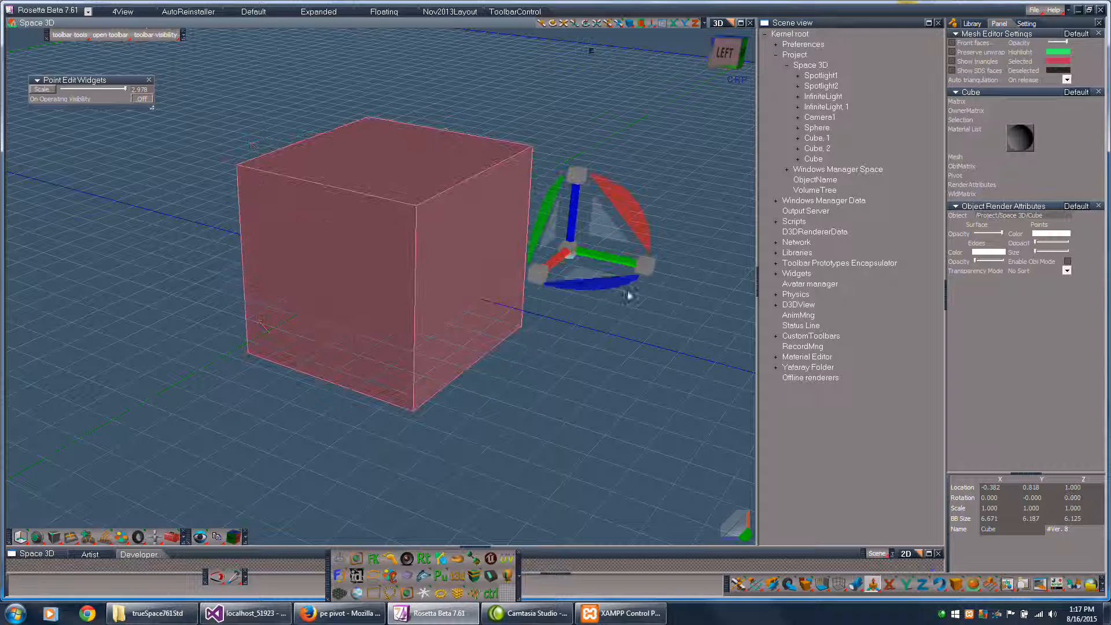
{"action": "left_click", "coordinate": [142, 99]}
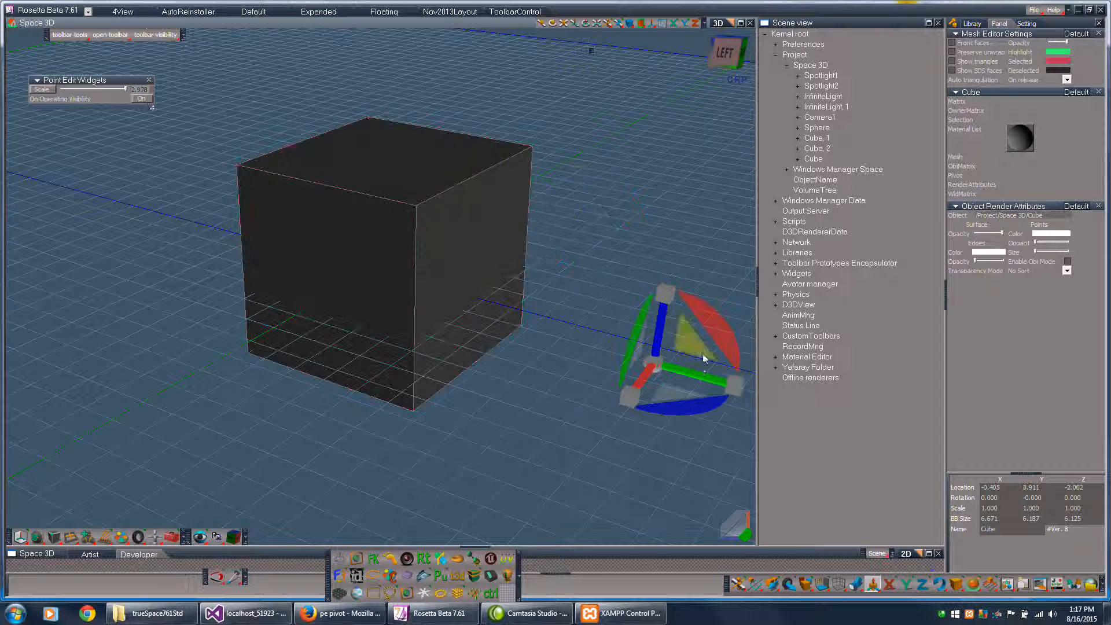
- Rectangle-select faces of the cube, try rotating and moving them with the visible gizmo, and undo the changes
{"action": "left_click", "coordinate": [699, 379]}
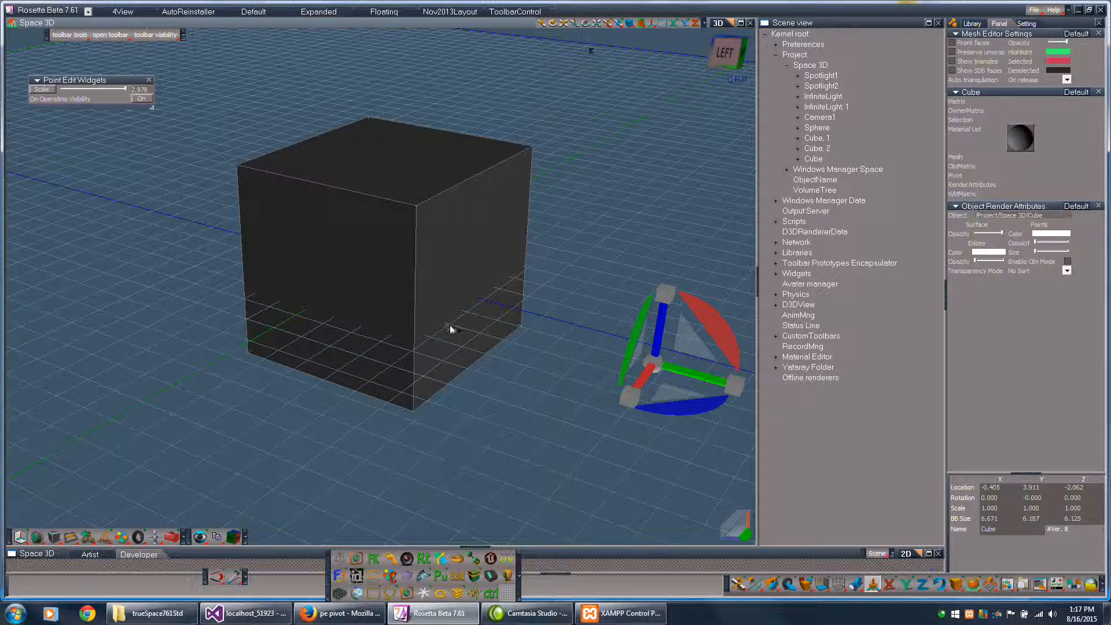
{"action": "left_click_drag", "start_coordinate": [205, 78], "coordinate": [639, 416]}
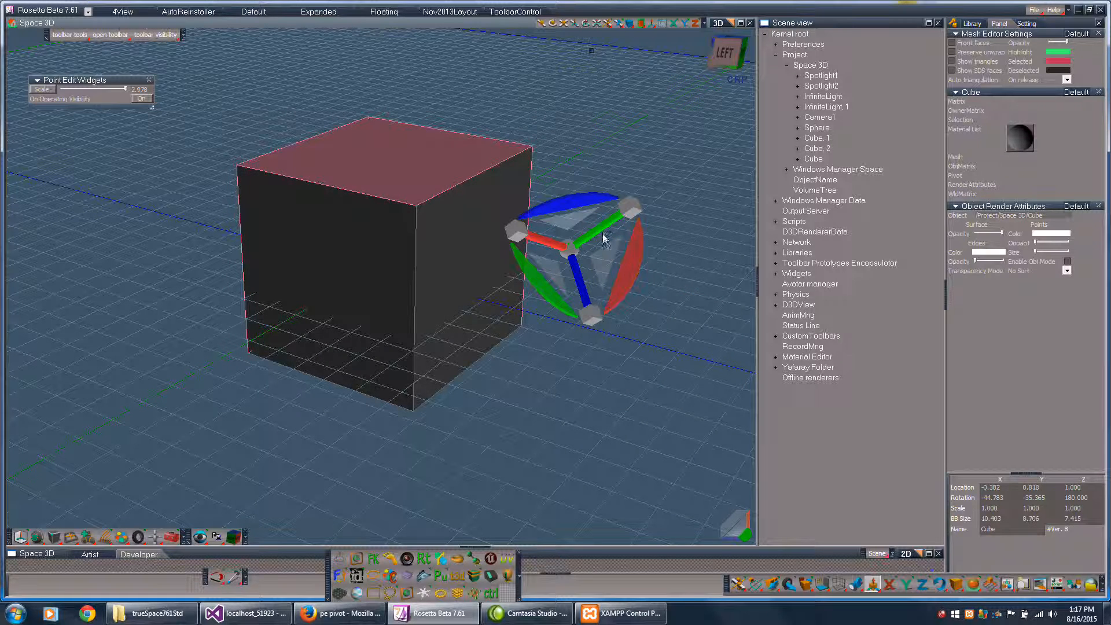
{"action": "left_click_drag", "start_coordinate": [620, 291], "coordinate": [506, 292]}
{"action": "left_click_drag", "start_coordinate": [550, 258], "coordinate": [617, 214]}
{"action": "key", "text": "ctrl+z"}
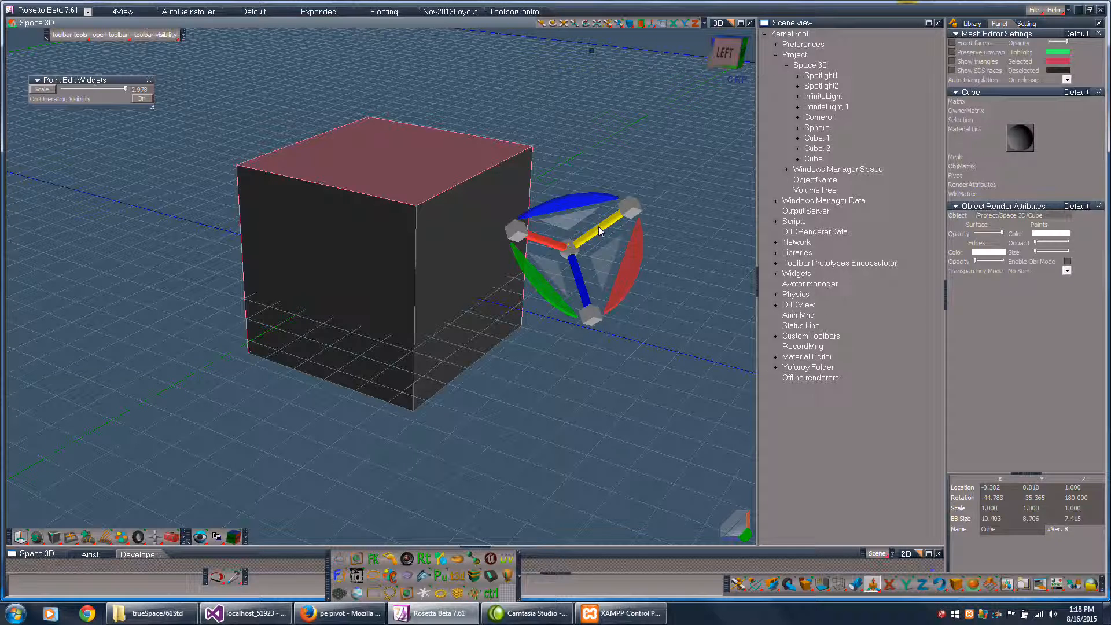
- Clear the face selection and switch between the object navigation widget and the point-edit widget
{"action": "key", "text": "space"}
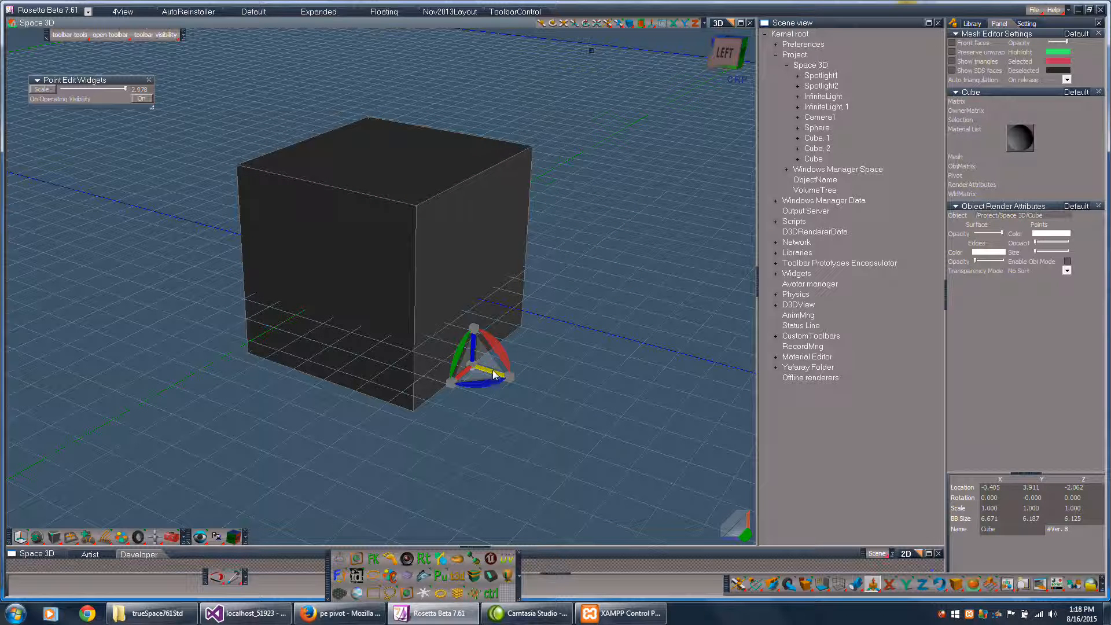
{"action": "key", "text": "space"}
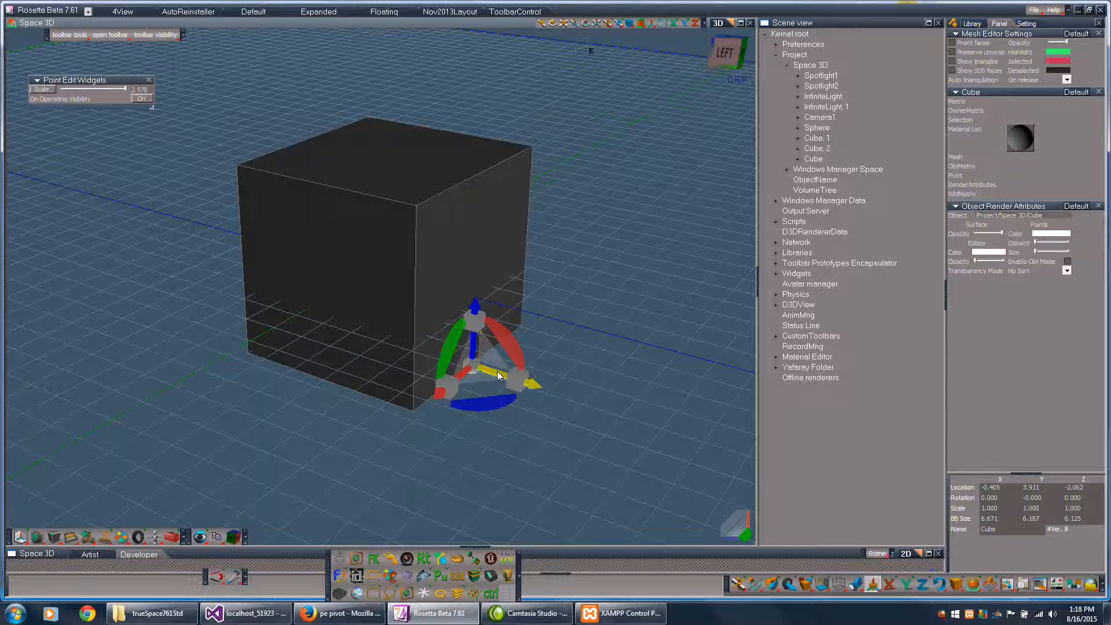
{"action": "left_click", "coordinate": [640, 336]}
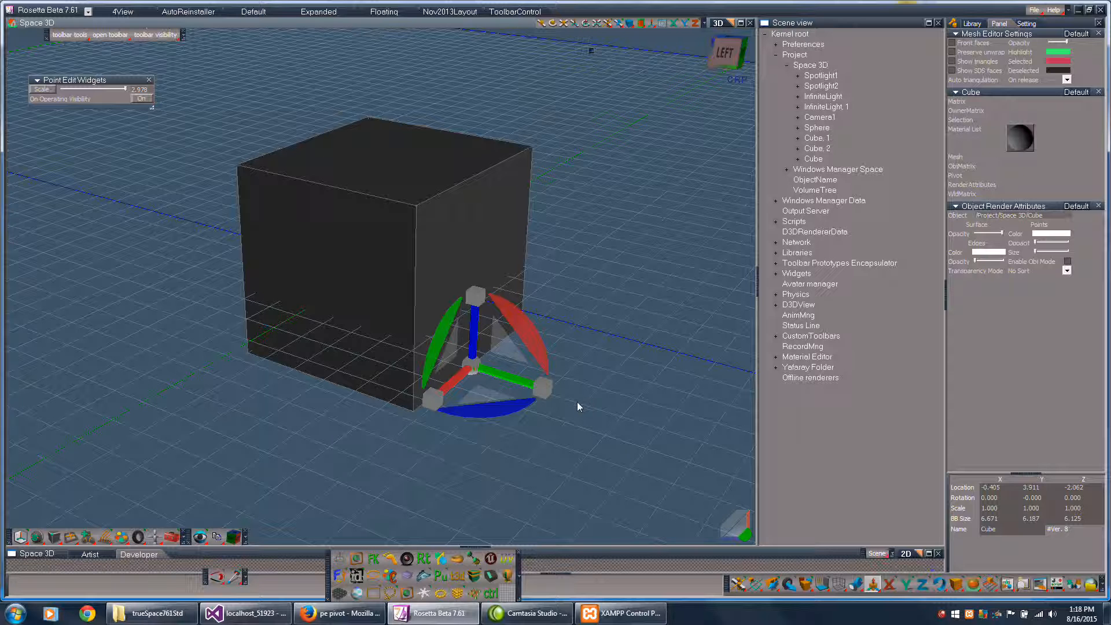
- Bring up the gizmo's mouse settings for Y movement, X rotation and Z scaling in turn
{"action": "left_click", "coordinate": [512, 381]}
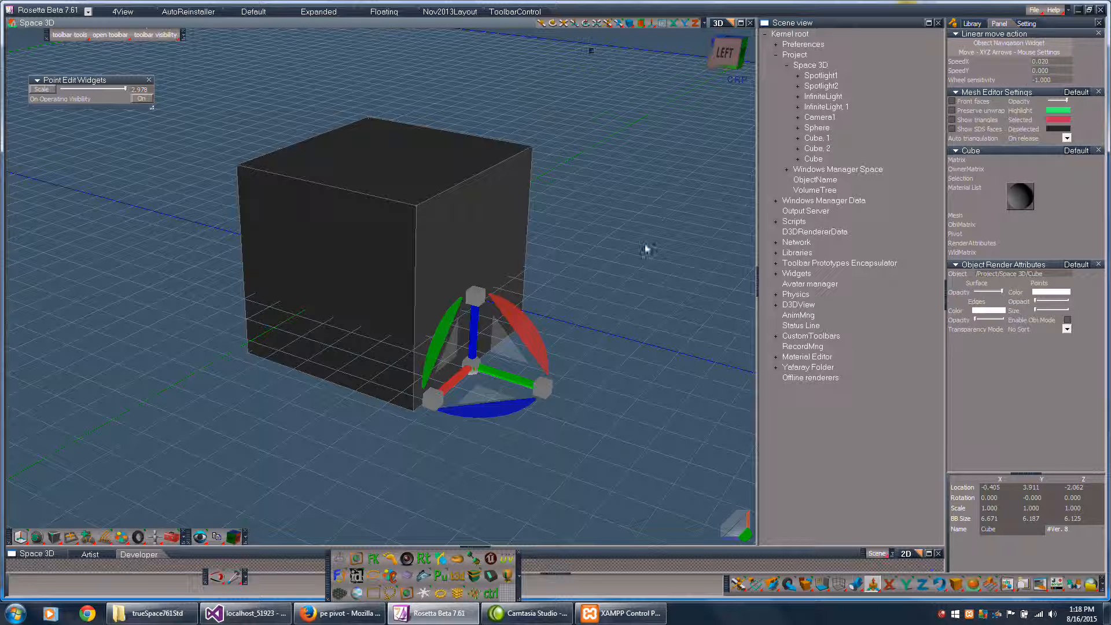
{"action": "left_click", "coordinate": [524, 329]}
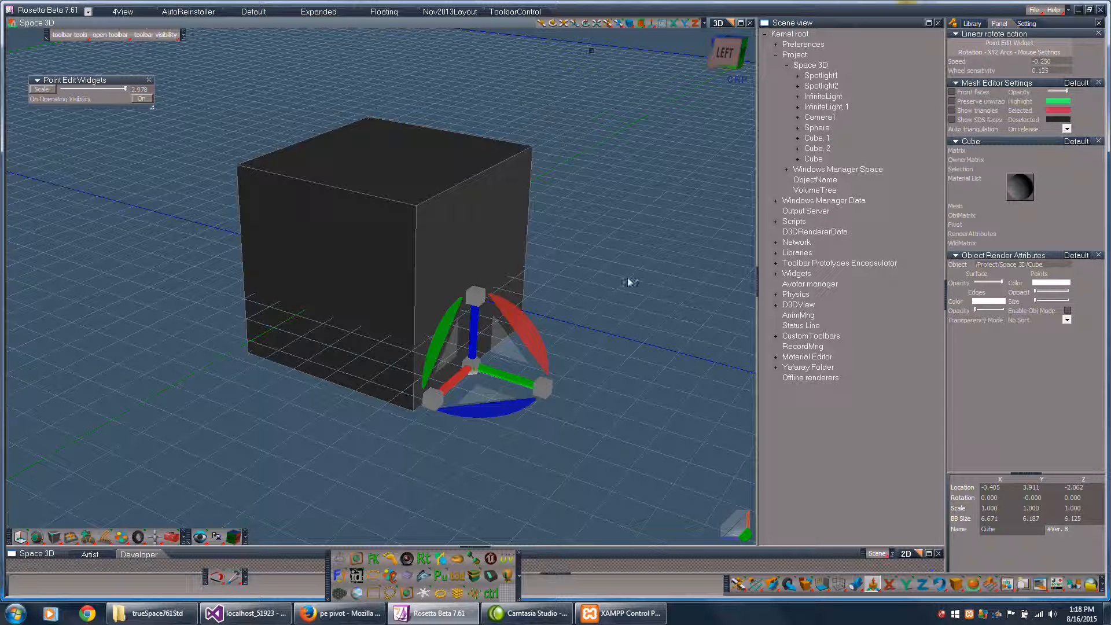
{"action": "left_click", "coordinate": [479, 299]}
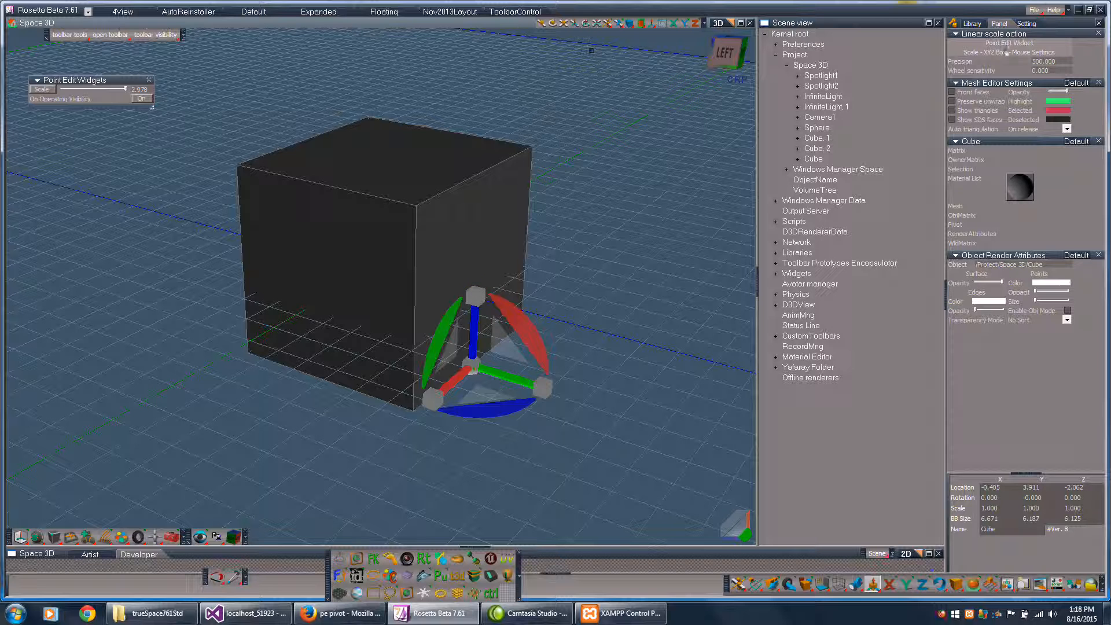